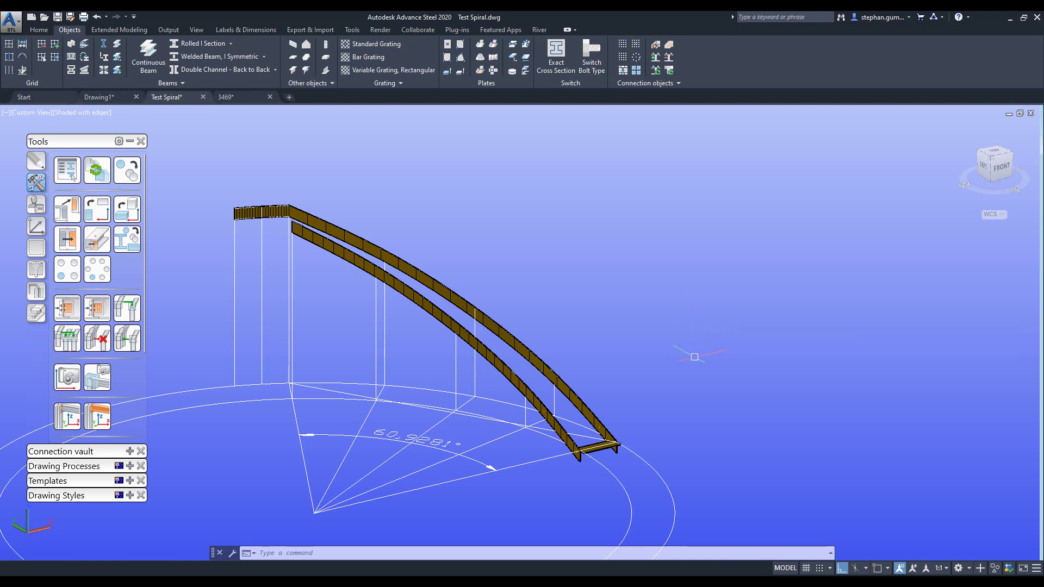
Orbit and zoom around the example stringers, then zoom over to the bare spiral wireframe layout.
{"action": "middle_click_drag", "start_coordinate": [691, 363], "coordinate": [672, 390], "text": "shift"}
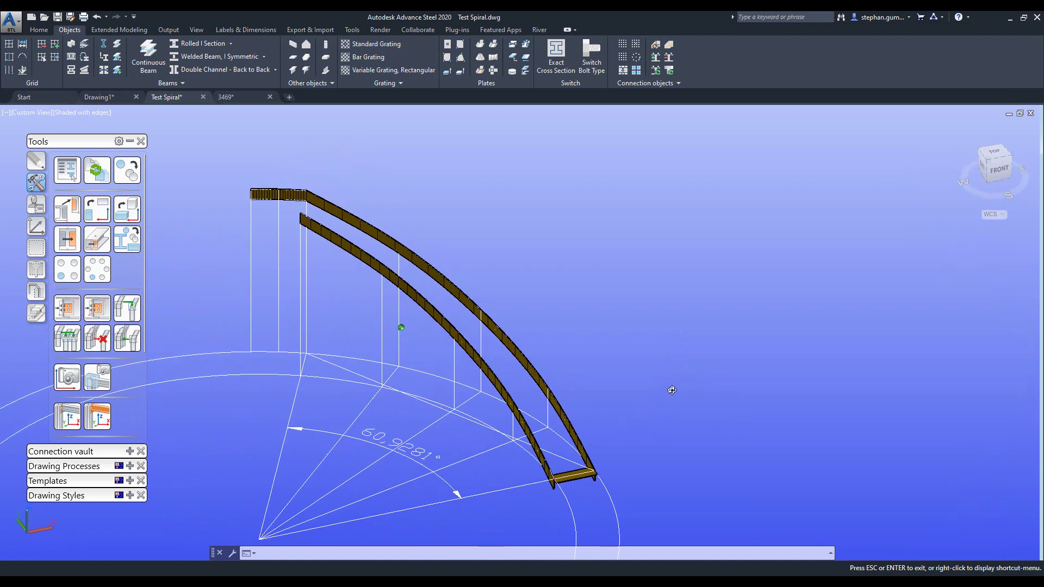
{"action": "scroll", "coordinate": [642, 375], "scroll_direction": "down", "scroll_amount": 2}
{"action": "scroll", "coordinate": [569, 408], "scroll_direction": "up", "scroll_amount": 3}
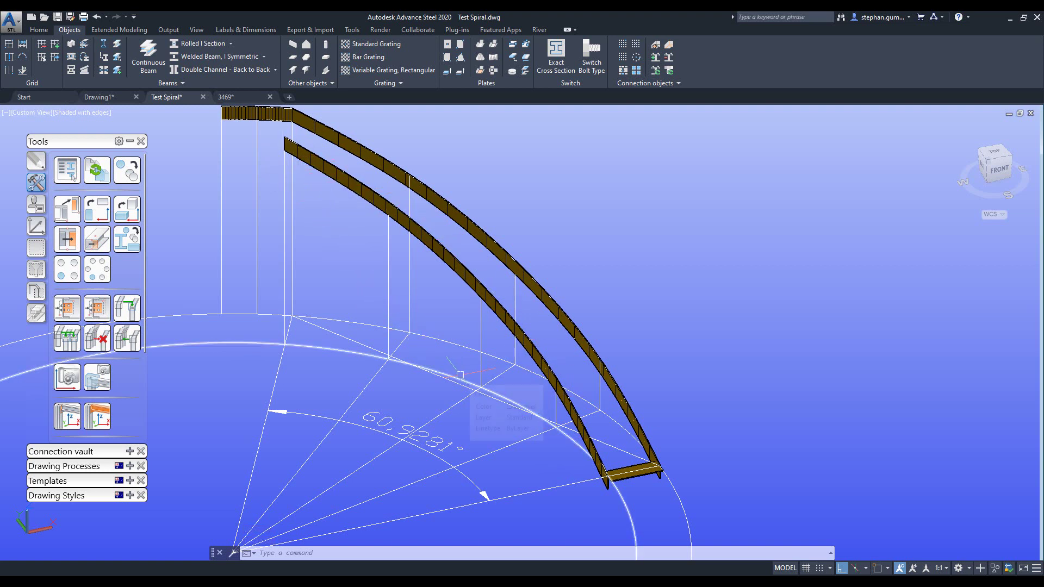
{"action": "scroll", "coordinate": [462, 381], "scroll_direction": "down", "scroll_amount": 2}
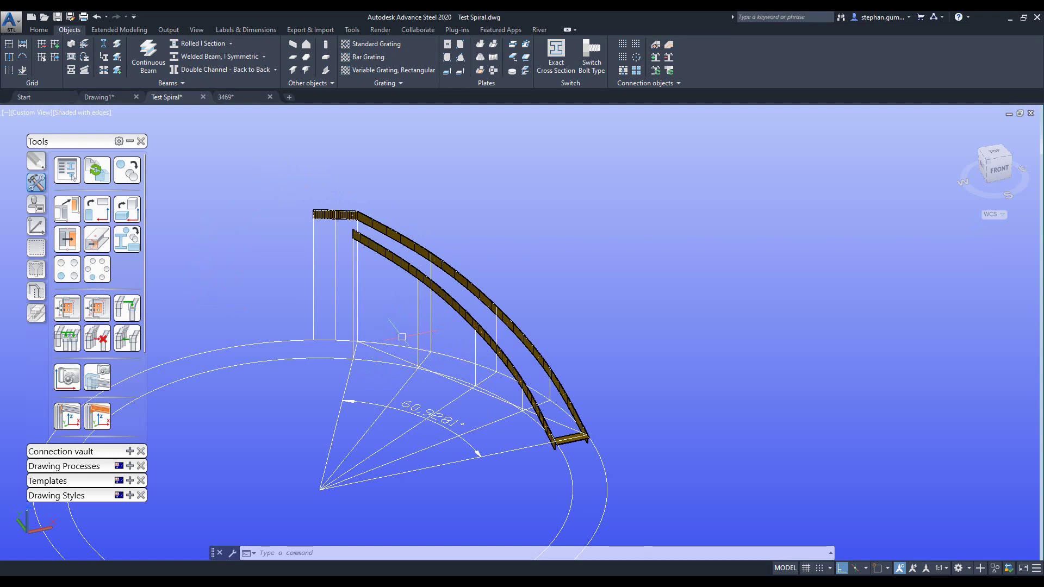
{"action": "scroll", "coordinate": [403, 339], "scroll_direction": "down", "scroll_amount": 5}
{"action": "scroll", "coordinate": [609, 323], "scroll_direction": "up", "scroll_amount": 6}
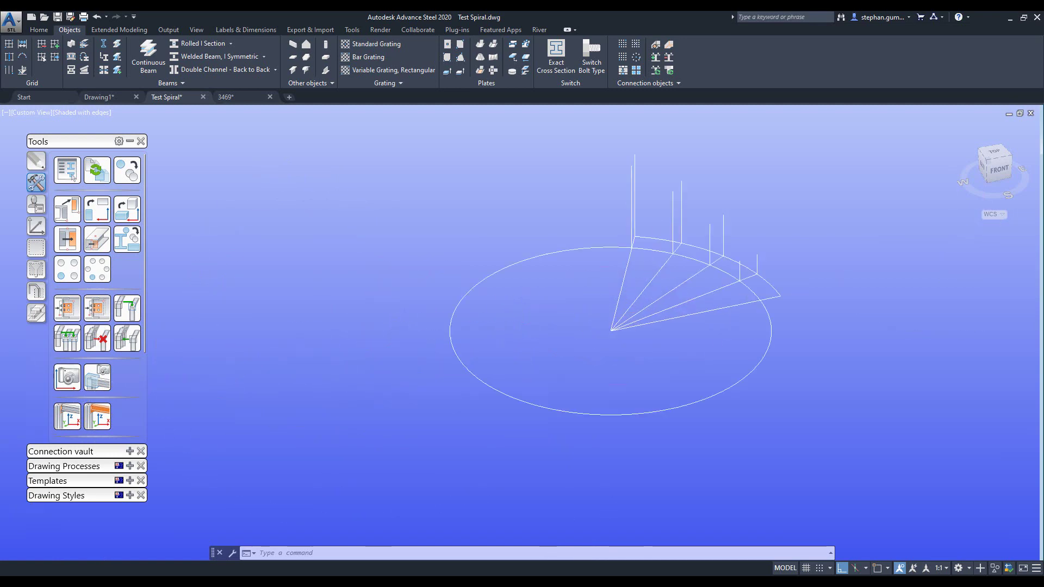
{"action": "scroll", "coordinate": [683, 305], "scroll_direction": "up", "scroll_amount": 4}
{"action": "middle_click_drag", "start_coordinate": [785, 284], "coordinate": [662, 333]}
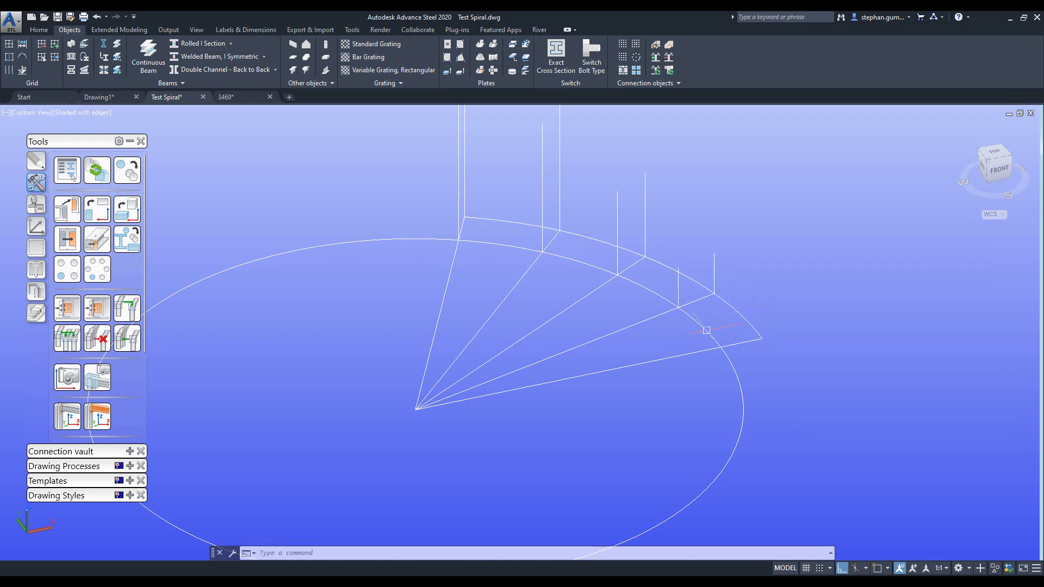
{"action": "middle_click_drag", "start_coordinate": [677, 306], "coordinate": [625, 408], "text": "shift"}
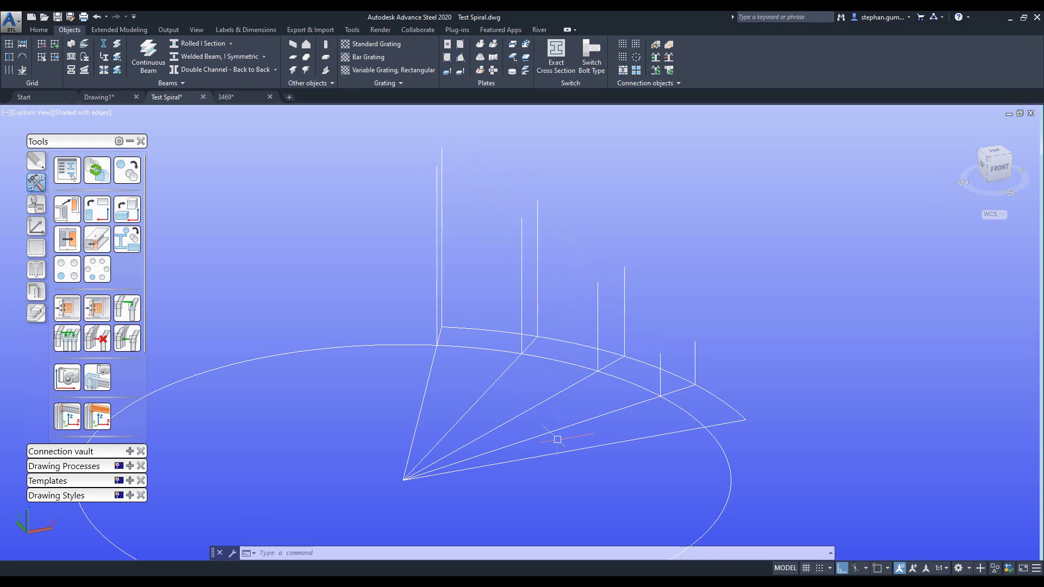
{"action": "left_click", "coordinate": [585, 433]}
{"action": "left_click", "coordinate": [478, 400]}
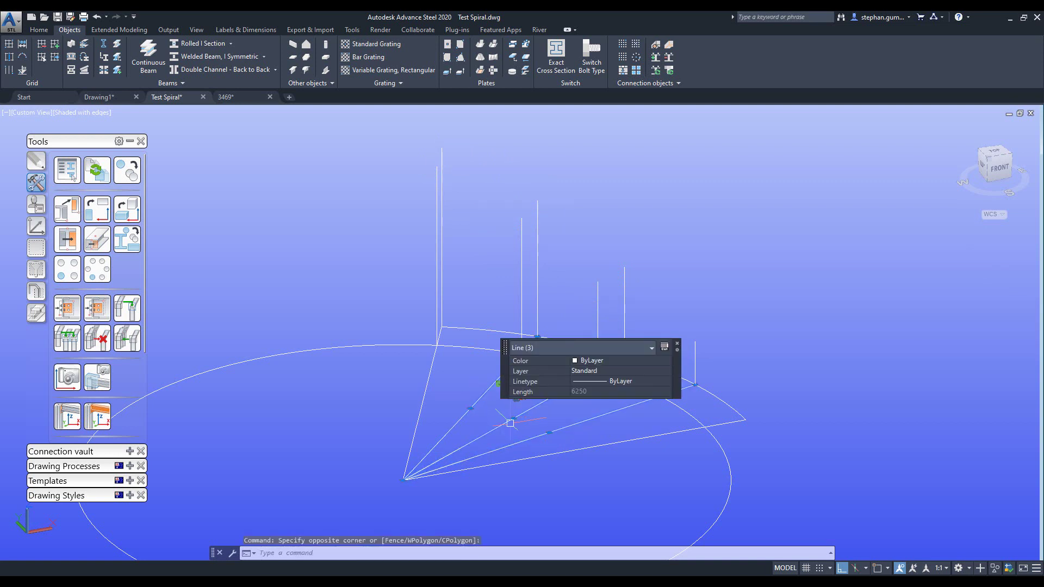
{"action": "key", "text": "Escape"}
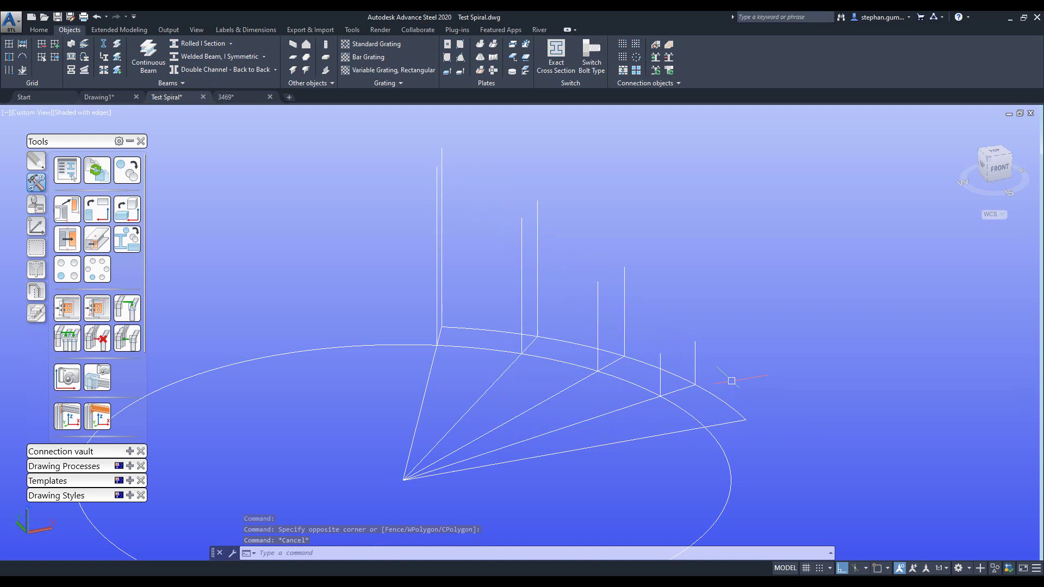
{"action": "middle_click_drag", "start_coordinate": [708, 403], "coordinate": [703, 433]}
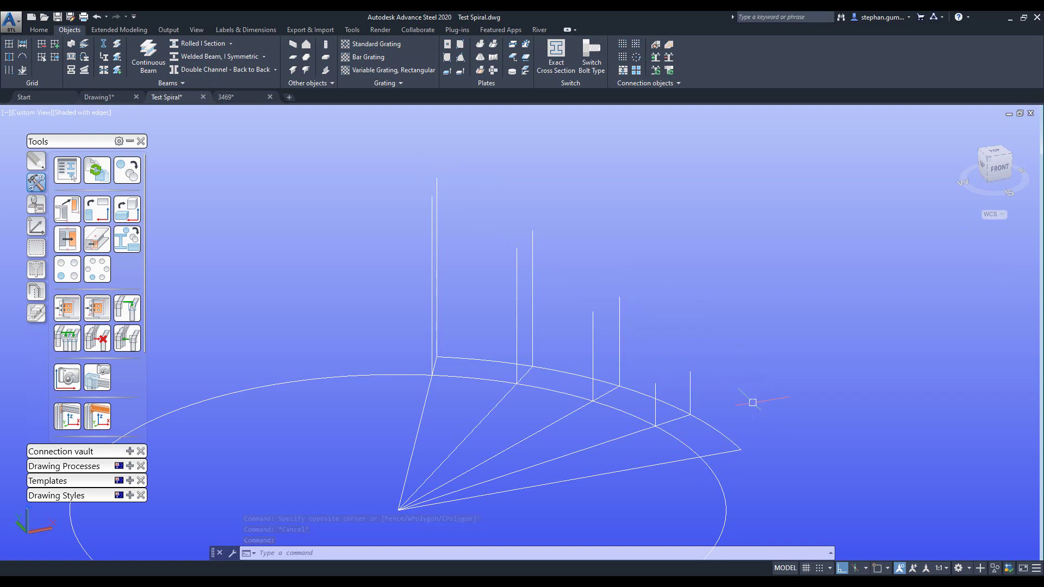
Start a SPLINE at a post base, snapping through the first two post tops.
{"action": "type", "text": "SPLINE"}
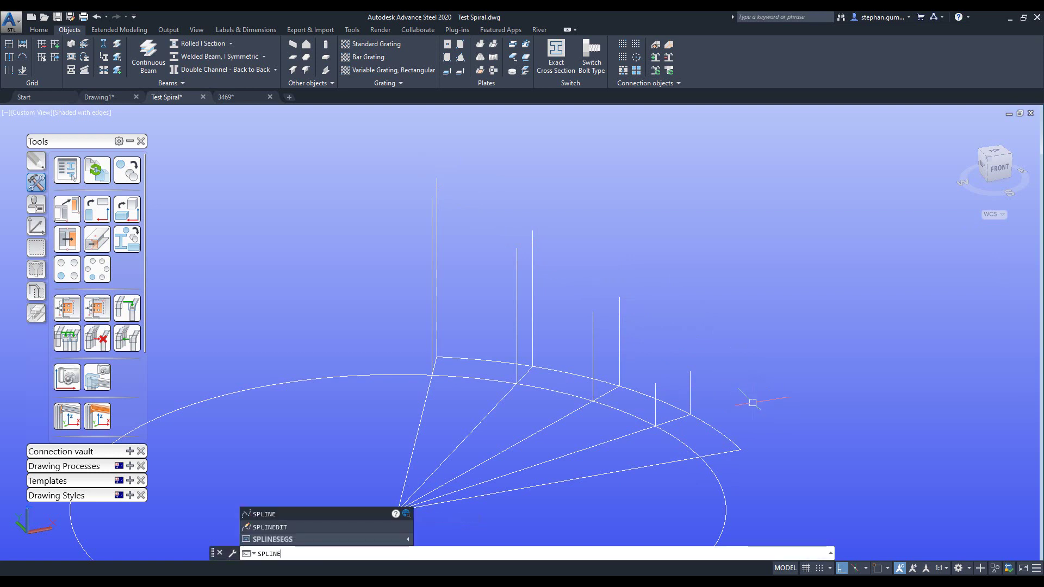
{"action": "key", "text": "Return"}
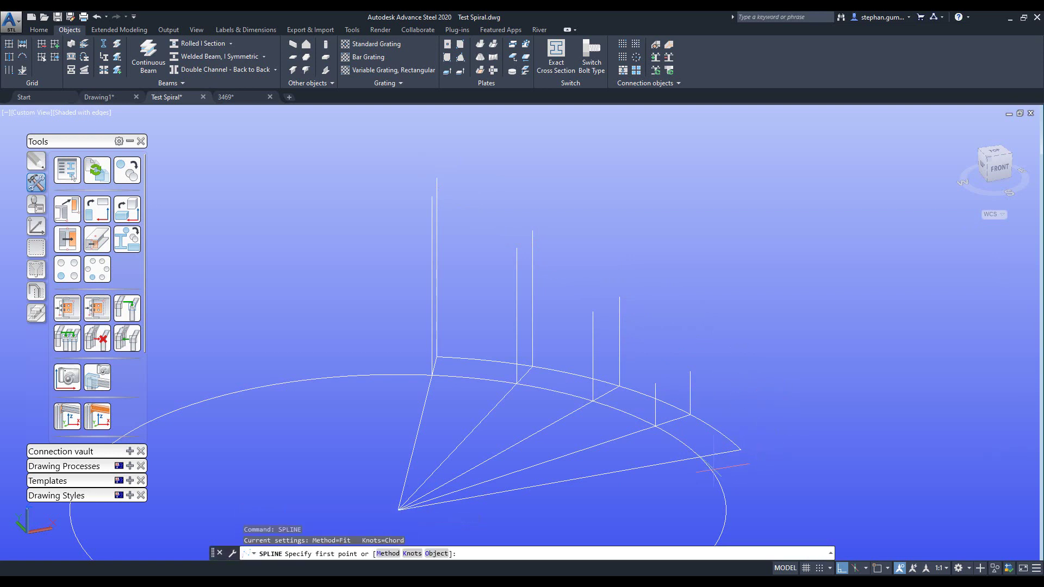
{"action": "right_click", "coordinate": [703, 458], "text": "shift"}
{"action": "left_click", "coordinate": [729, 252]}
{"action": "left_click", "coordinate": [696, 457]}
{"action": "right_click", "coordinate": [657, 399], "text": "shift"}
{"action": "left_click", "coordinate": [680, 144]}
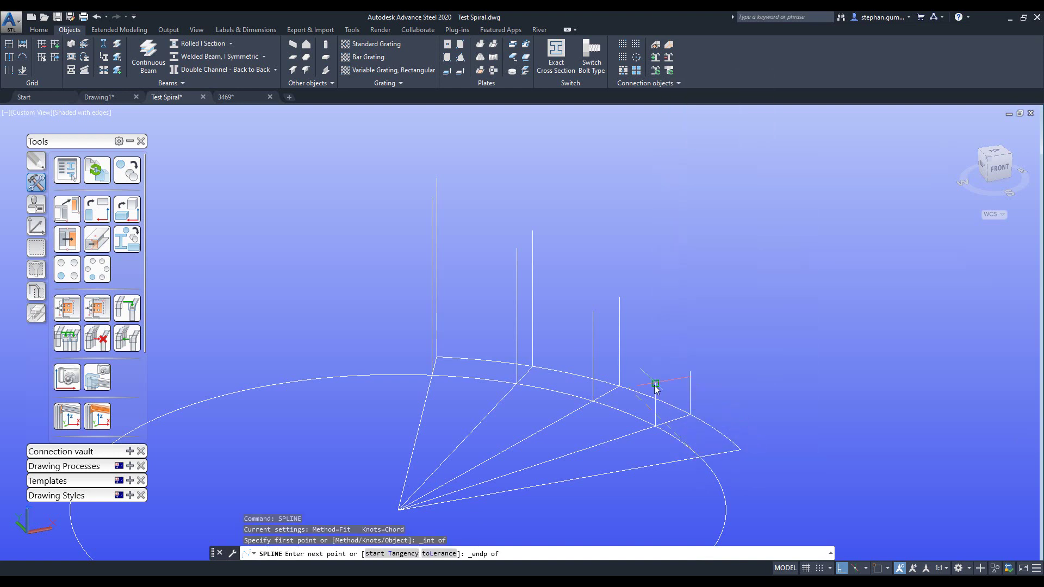
{"action": "left_click", "coordinate": [656, 384]}
{"action": "right_click", "coordinate": [658, 384], "text": "shift"}
{"action": "left_click", "coordinate": [680, 142]}
{"action": "left_click", "coordinate": [593, 312]}
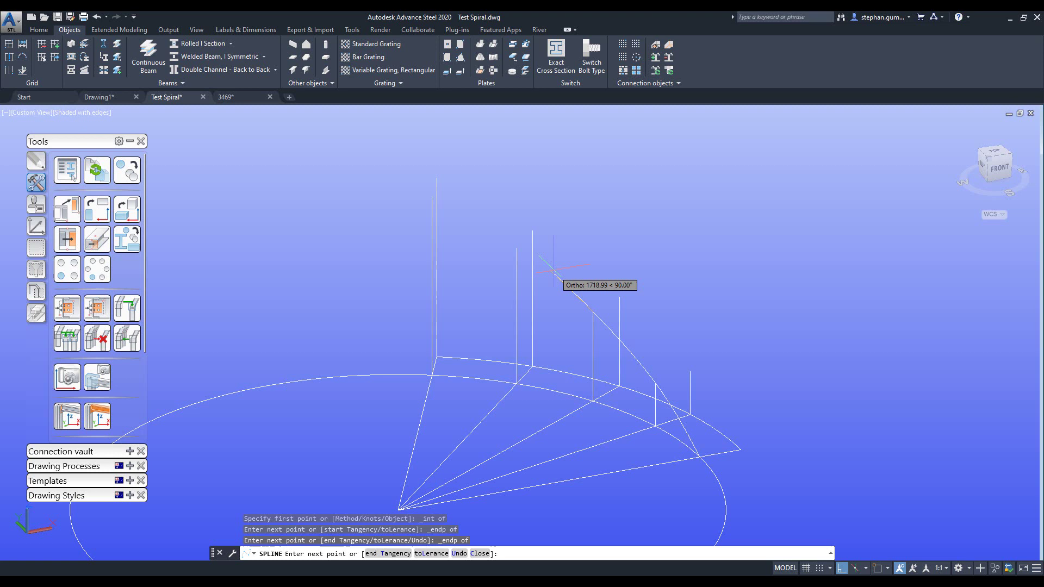
Continue the spline through the remaining post top endpoints to the tallest post, then finish it.
{"action": "right_click", "coordinate": [523, 265], "text": "shift"}
{"action": "left_click", "coordinate": [586, 338]}
{"action": "left_click", "coordinate": [517, 248]}
{"action": "right_click", "coordinate": [436, 214], "text": "shift"}
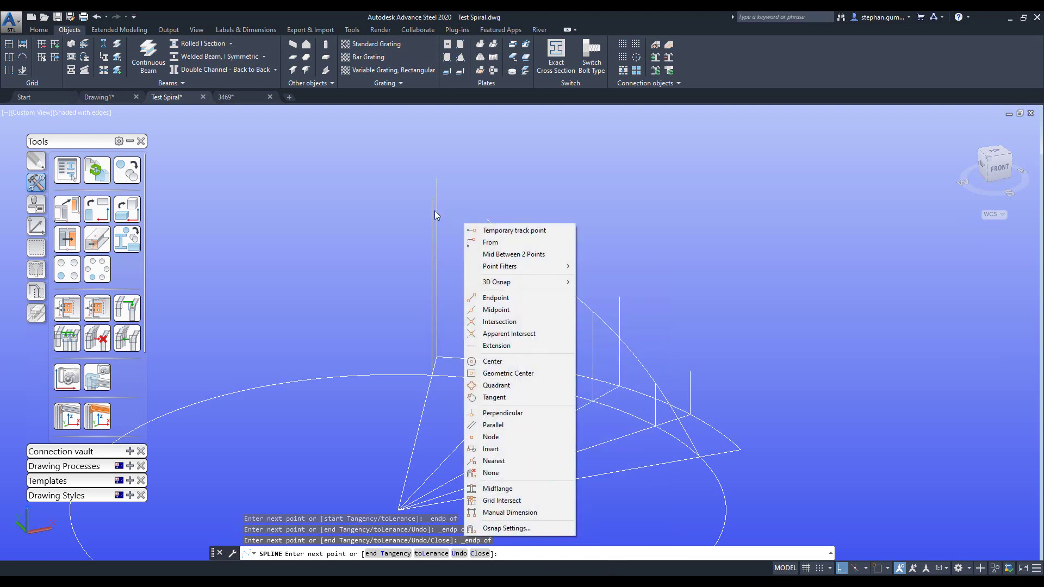
{"action": "left_click", "coordinate": [493, 284]}
{"action": "left_click", "coordinate": [432, 195]}
{"action": "right_click", "coordinate": [510, 216]}
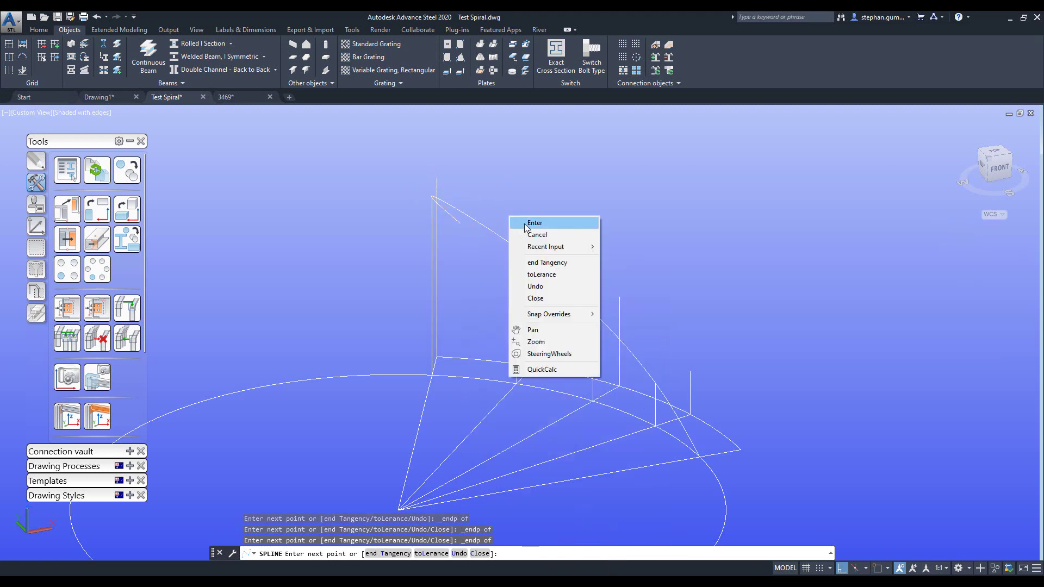
{"action": "left_click", "coordinate": [526, 222]}
{"action": "middle_click_drag", "start_coordinate": [702, 374], "coordinate": [669, 370], "text": "shift"}
{"action": "key", "text": "Return"}
Select the new spline to inspect it, then deselect it.
{"action": "scroll", "coordinate": [568, 271], "scroll_direction": "up", "scroll_amount": 6}
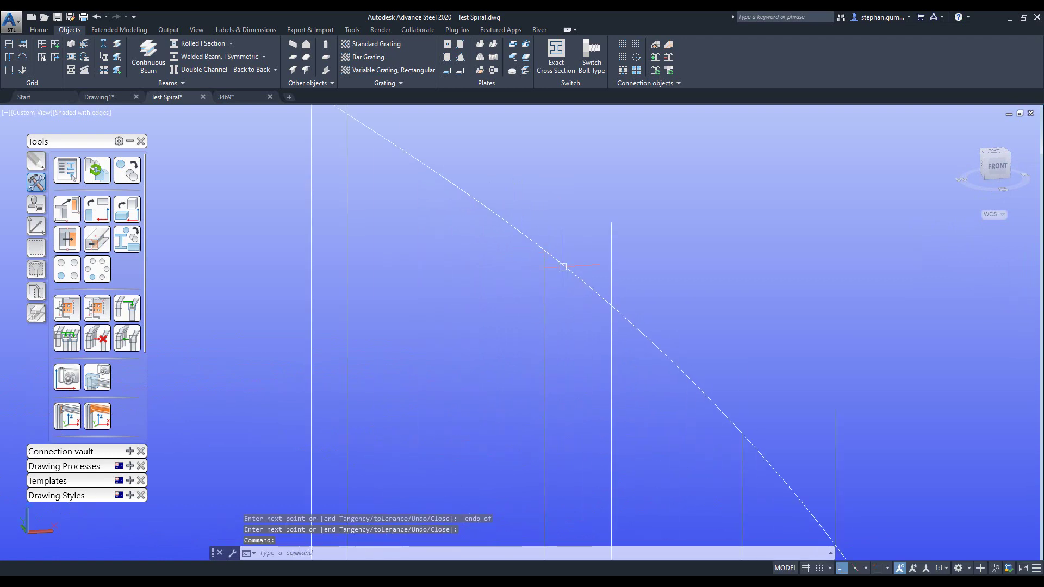
{"action": "left_click", "coordinate": [568, 272]}
{"action": "key", "text": "Escape"}
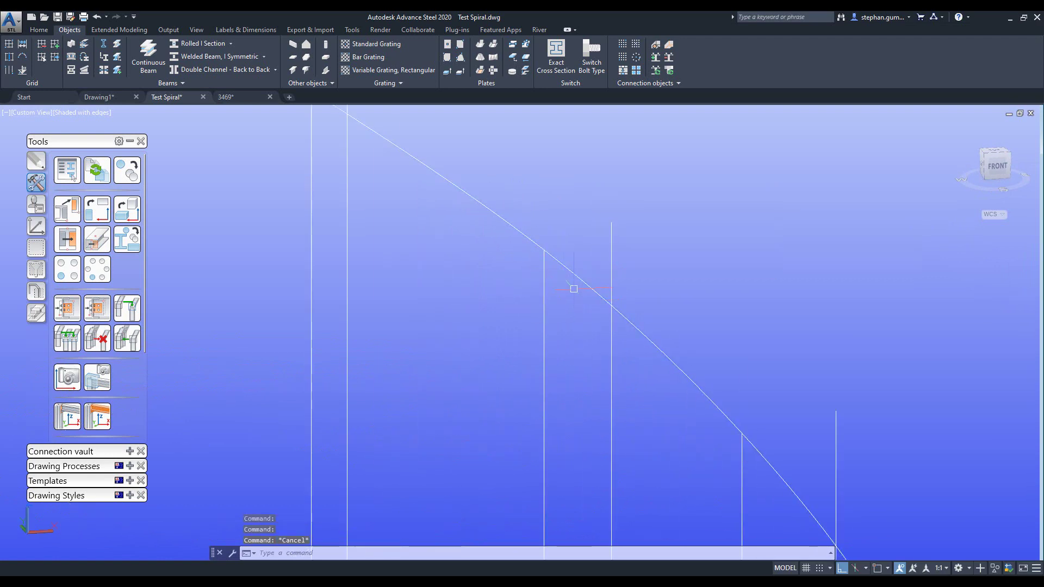
{"action": "scroll", "coordinate": [582, 302], "scroll_direction": "down", "scroll_amount": 5}
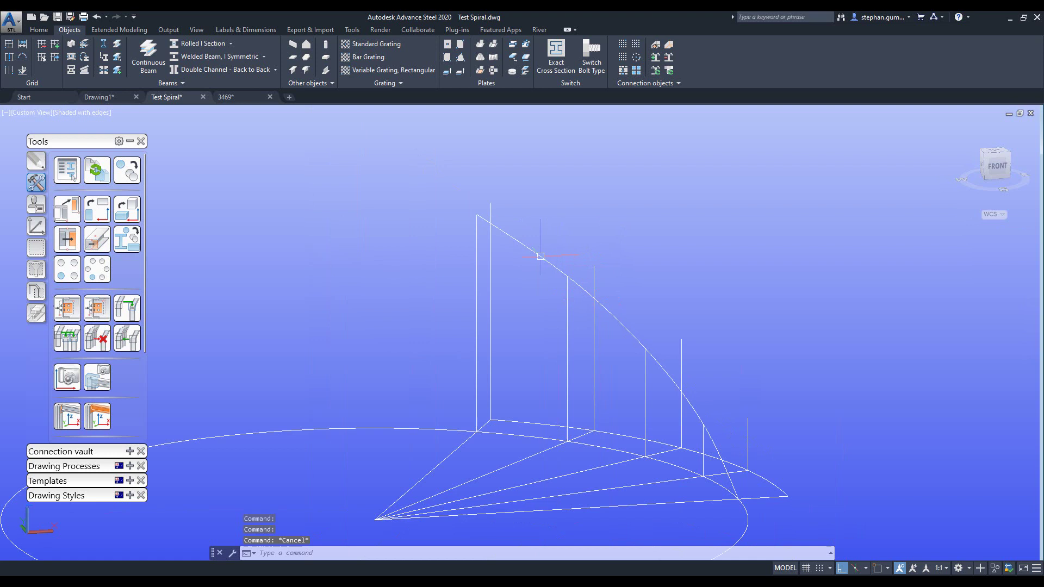
{"action": "scroll", "coordinate": [569, 286], "scroll_direction": "up", "scroll_amount": 3}
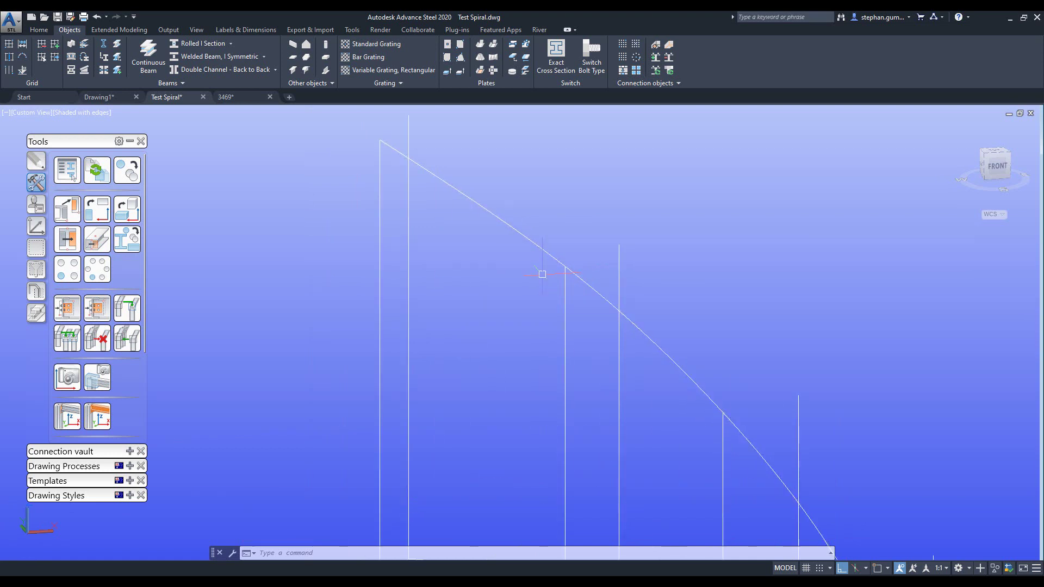
Copy the spline 250 straight down in the -Z direction.
{"action": "type", "text": "cp"}
{"action": "key", "text": "Return"}
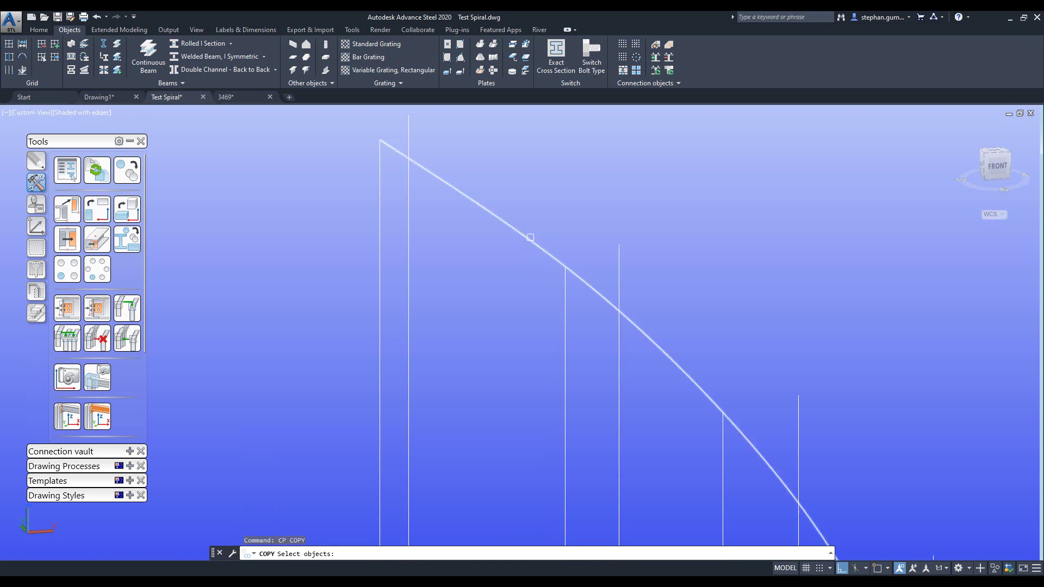
{"action": "left_click", "coordinate": [531, 237]}
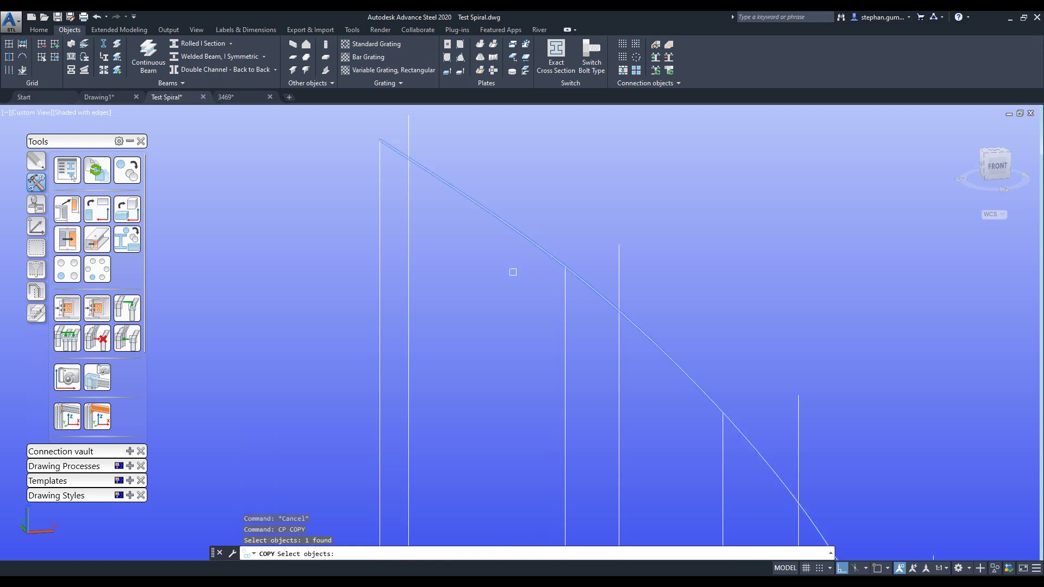
{"action": "key", "text": "Return"}
{"action": "left_click", "coordinate": [513, 270]}
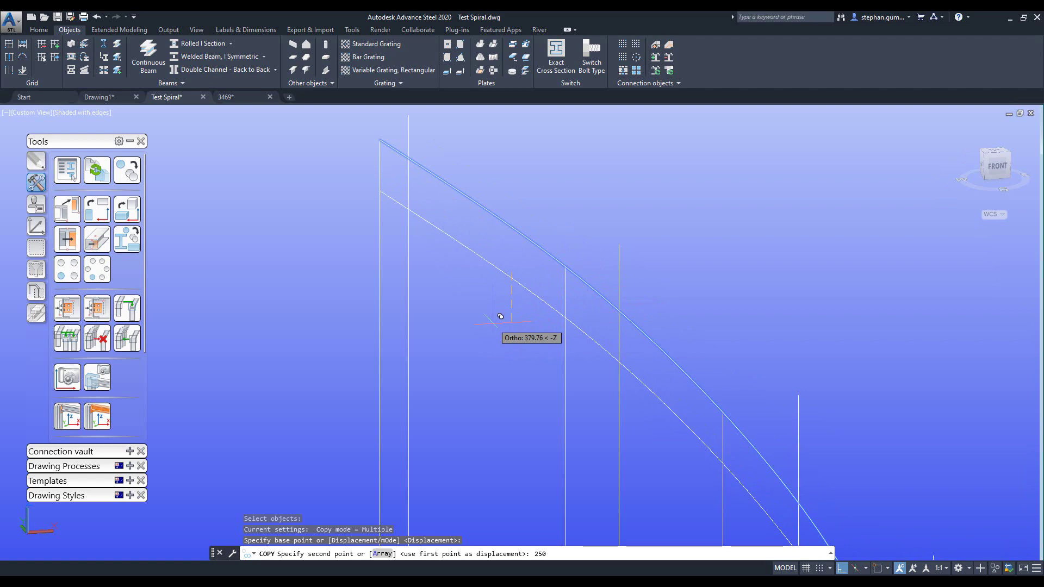
{"action": "key", "text": "Return"}
{"action": "key", "text": "Escape"}
{"action": "middle_click_drag", "start_coordinate": [525, 329], "coordinate": [601, 279], "text": "shift"}
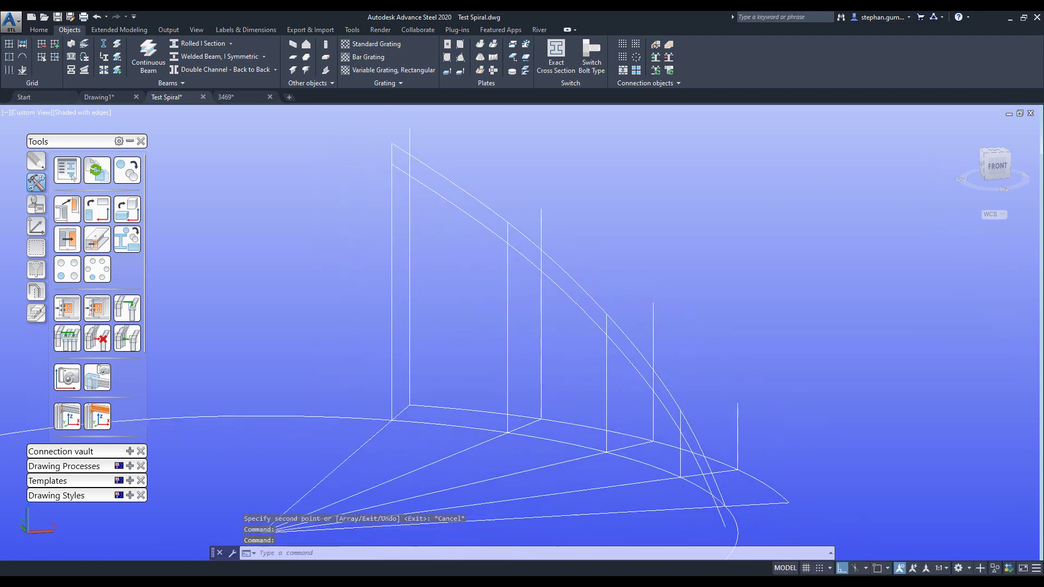
Create a twisted folded plate between the two splines: 32 divisions, 10.00 thick, justified to the other side.
{"action": "left_click", "coordinate": [490, 62]}
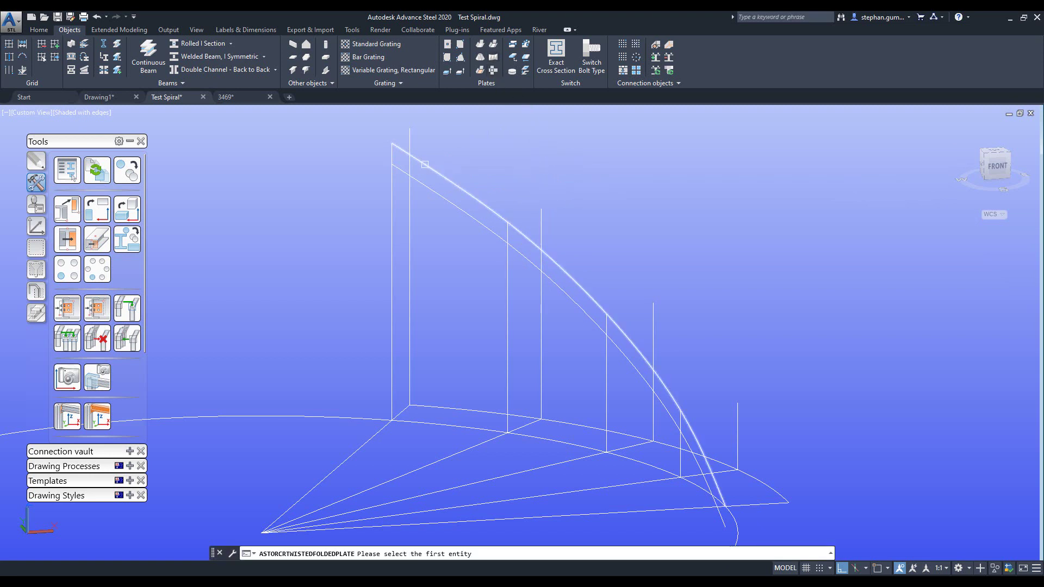
{"action": "left_click", "coordinate": [425, 165]}
{"action": "left_click", "coordinate": [429, 187]}
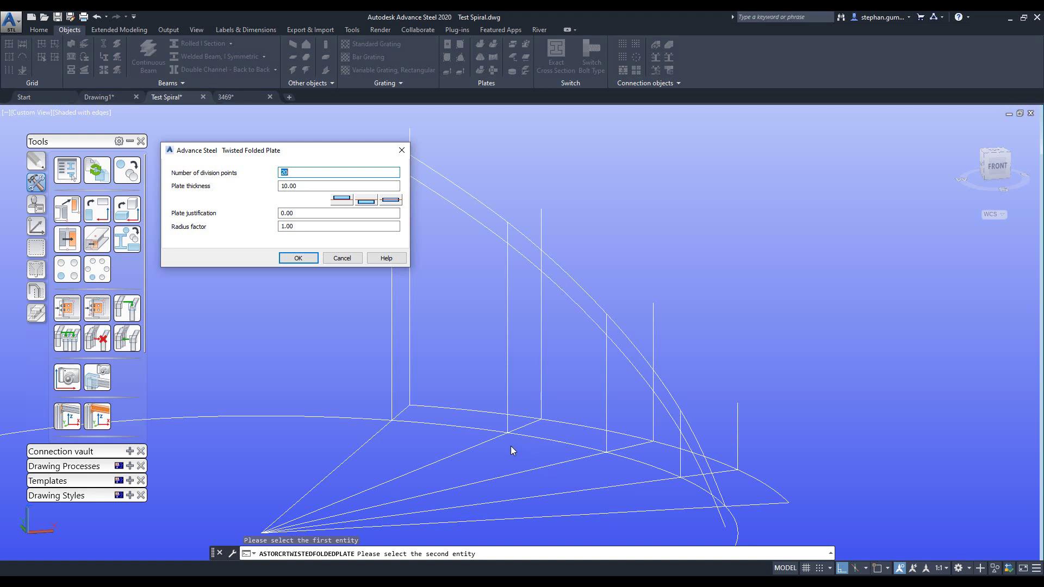
{"action": "type", "text": "2"}
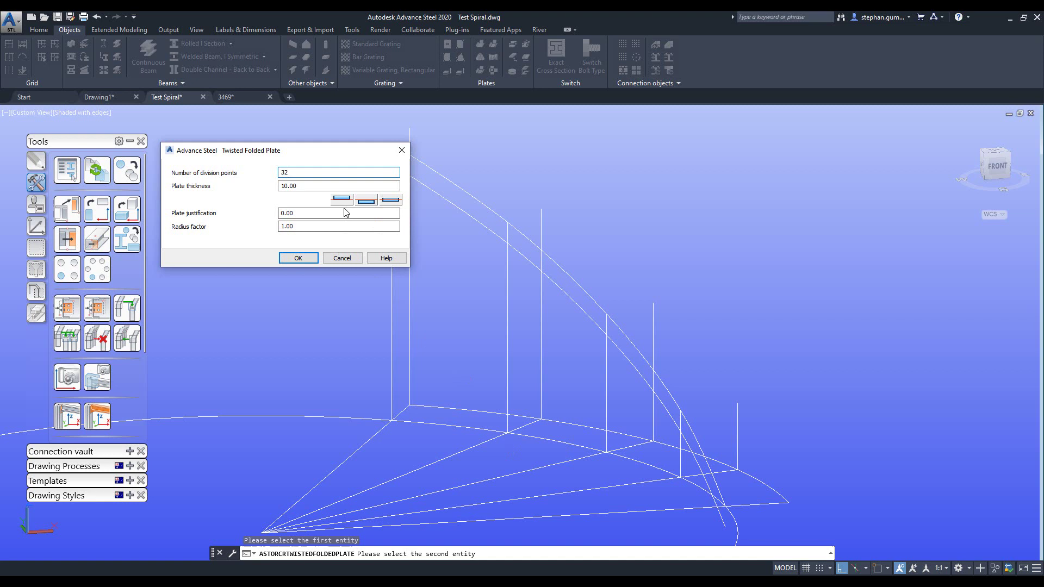
{"action": "left_click", "coordinate": [366, 201]}
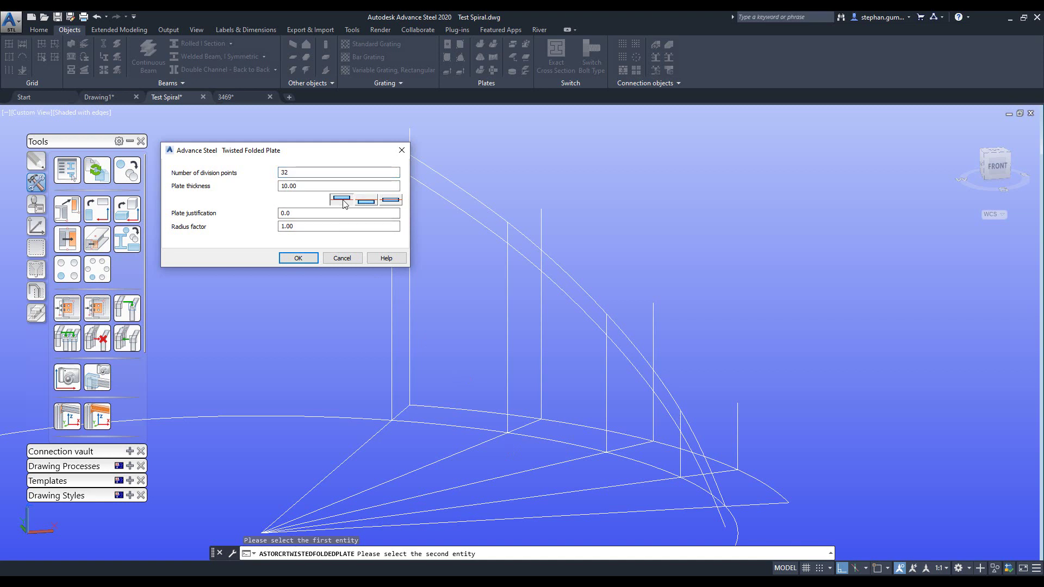
{"action": "left_click", "coordinate": [341, 199]}
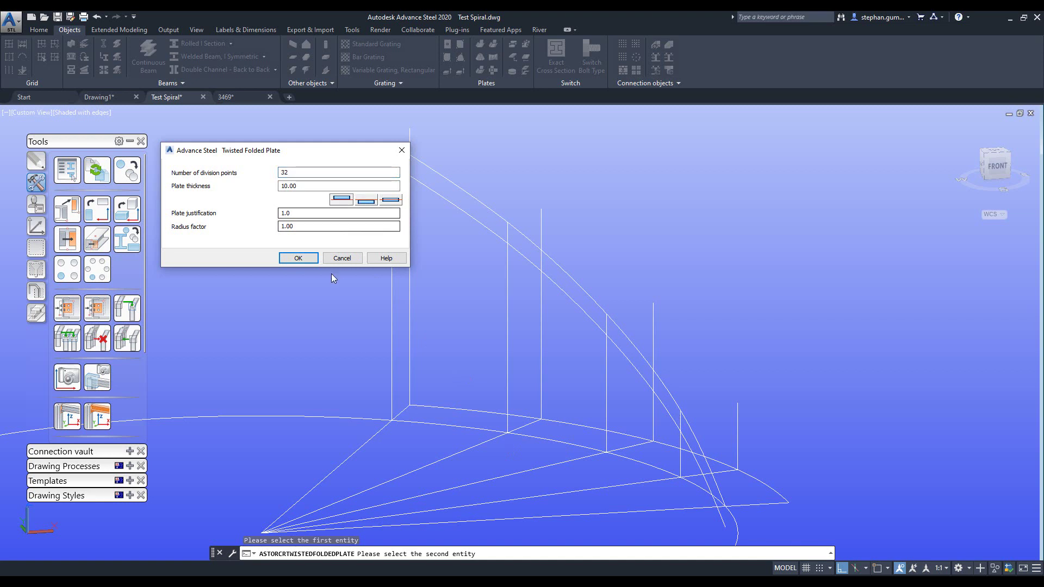
{"action": "left_click", "coordinate": [299, 258]}
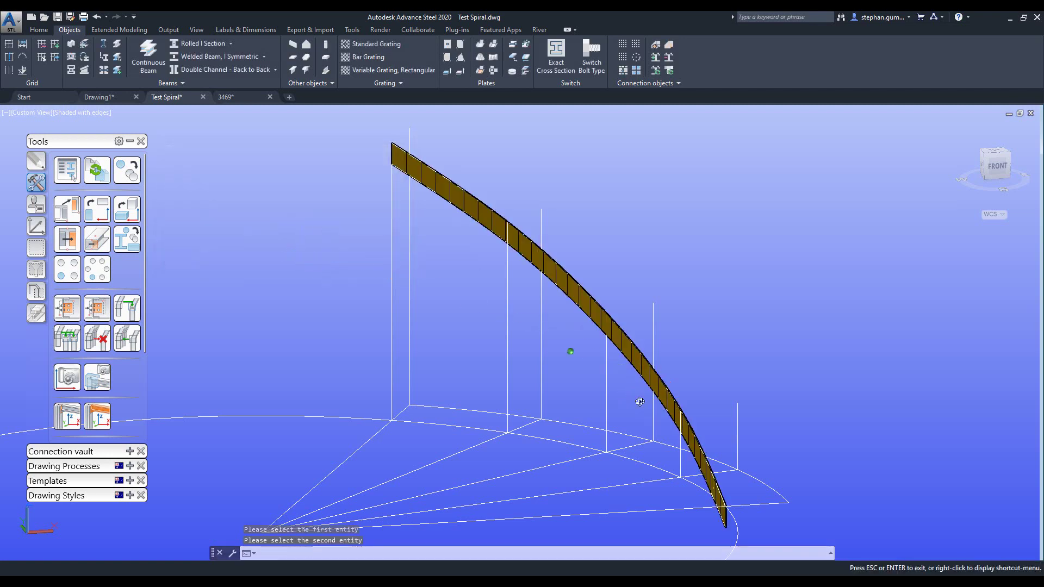
{"action": "middle_click_drag", "start_coordinate": [568, 350], "coordinate": [593, 321], "text": "shift"}
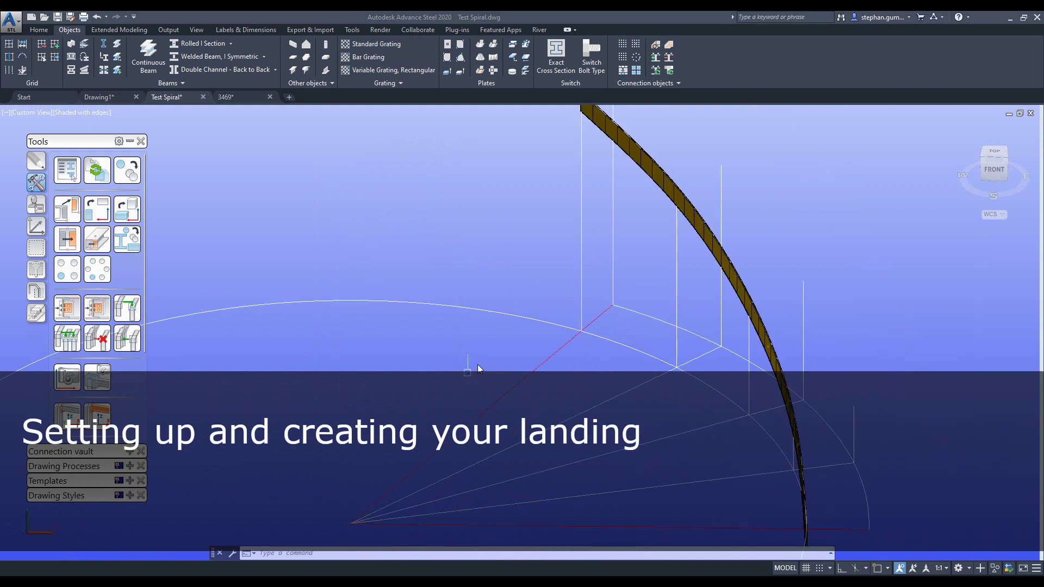
{"action": "scroll", "coordinate": [478, 366], "scroll_direction": "down", "scroll_amount": 5}
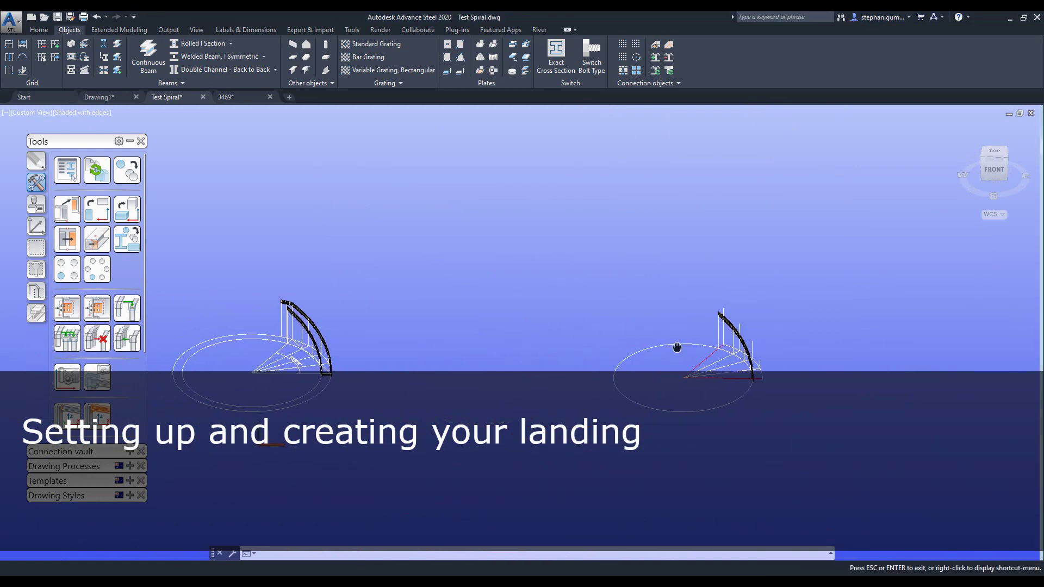
{"action": "scroll", "coordinate": [475, 298], "scroll_direction": "up", "scroll_amount": 5}
{"action": "key", "text": "Escape"}
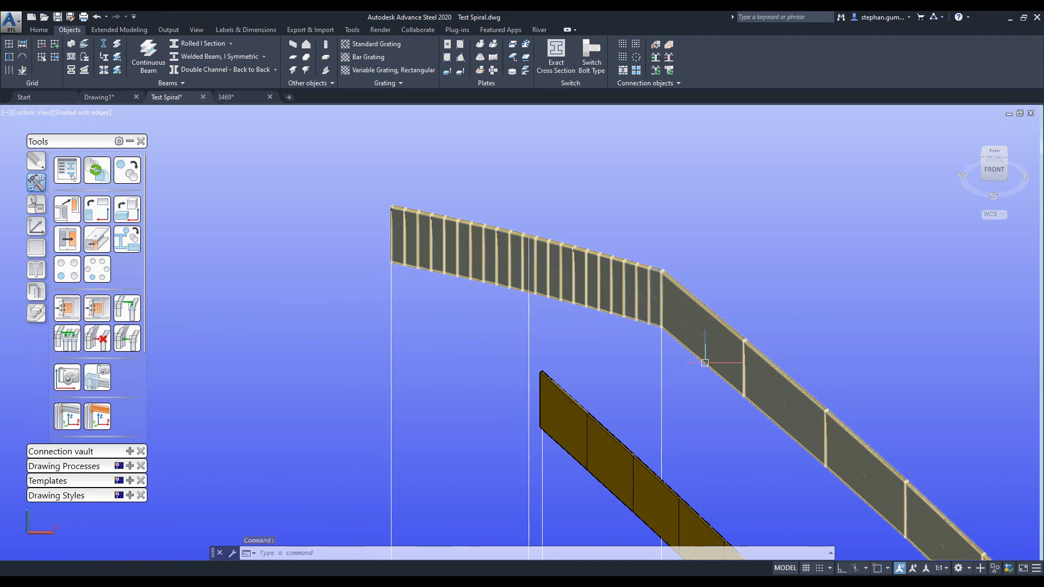
{"action": "scroll", "coordinate": [678, 387], "scroll_direction": "down", "scroll_amount": 6}
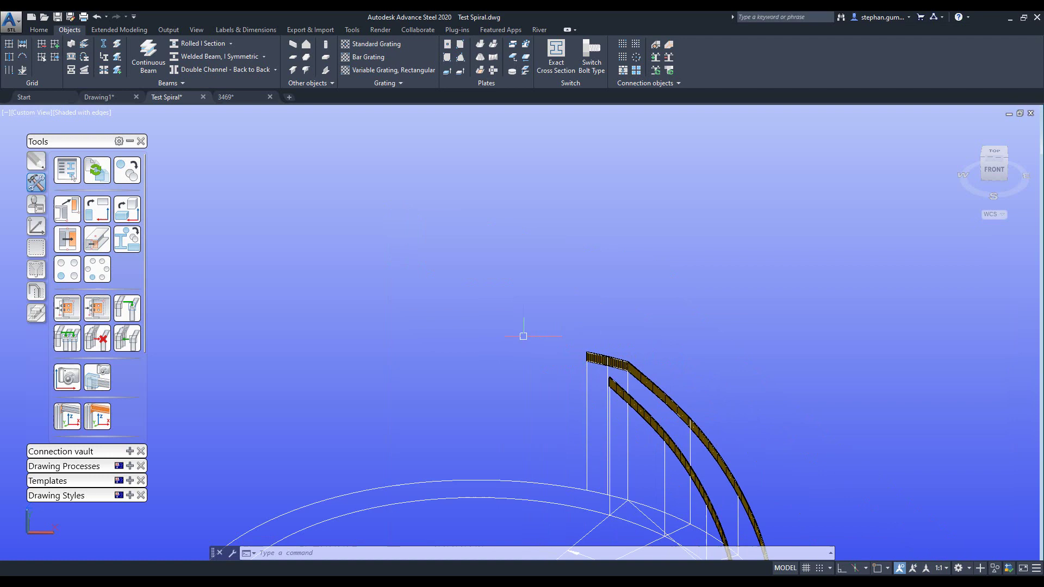
{"action": "scroll", "coordinate": [601, 340], "scroll_direction": "down", "scroll_amount": 5}
{"action": "scroll", "coordinate": [598, 340], "scroll_direction": "up", "scroll_amount": 8}
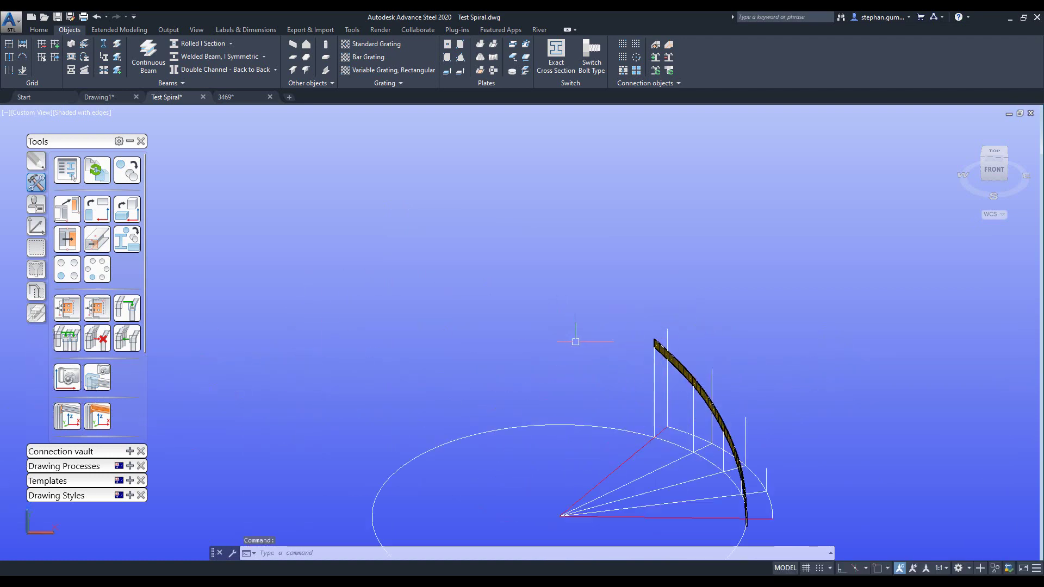
{"action": "scroll", "coordinate": [651, 424], "scroll_direction": "up", "scroll_amount": 3}
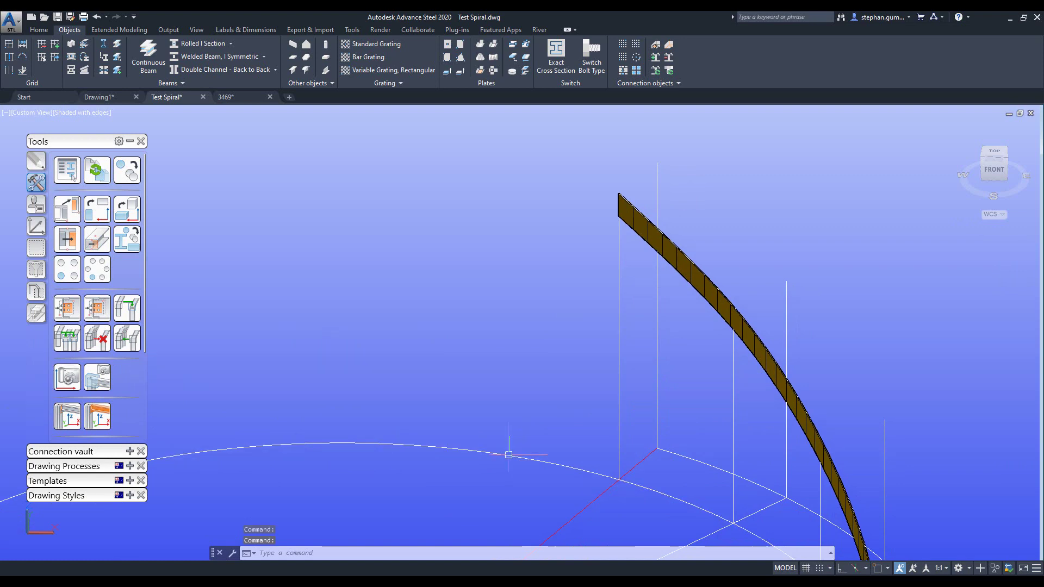
{"action": "scroll", "coordinate": [512, 453], "scroll_direction": "down", "scroll_amount": 4}
{"action": "scroll", "coordinate": [511, 443], "scroll_direction": "down", "scroll_amount": 3}
{"action": "type", "text": "l"}
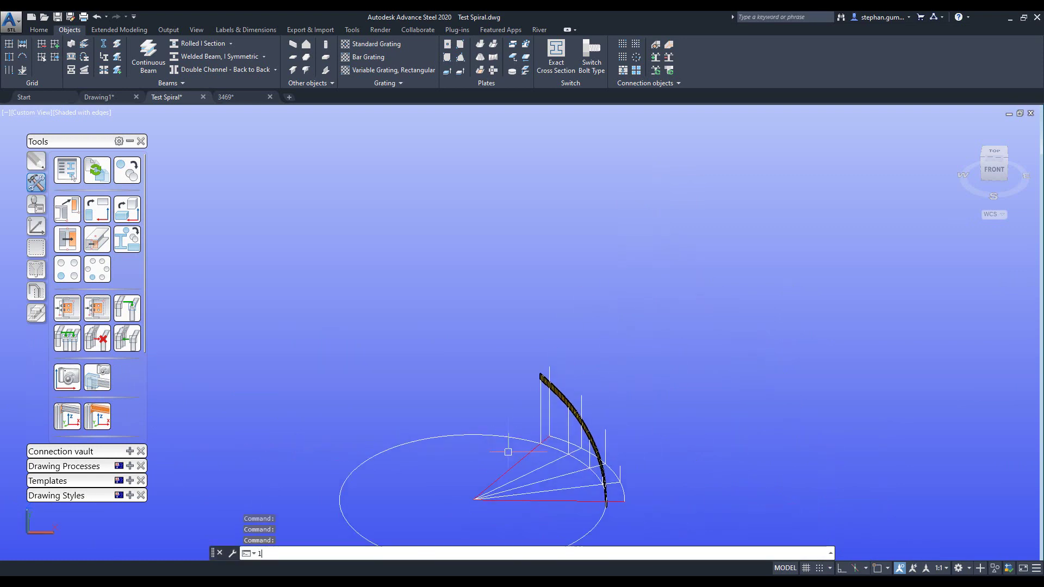
Draw a setting-out line starting from the spiral layout's endpoint.
{"action": "key", "text": "Return"}
{"action": "right_click", "coordinate": [489, 496], "text": "shift"}
{"action": "key", "text": "e"}
{"action": "left_click", "coordinate": [489, 496]}
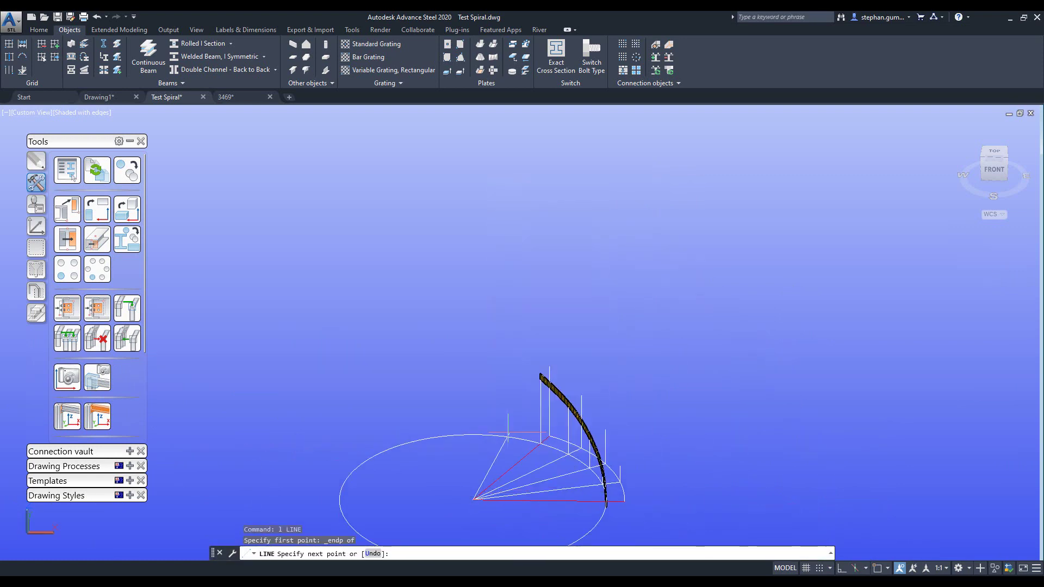
{"action": "scroll", "coordinate": [559, 412], "scroll_direction": "up", "scroll_amount": 5}
{"action": "left_click", "coordinate": [562, 405]}
{"action": "key", "text": "Escape"}
{"action": "key", "text": "Escape"}
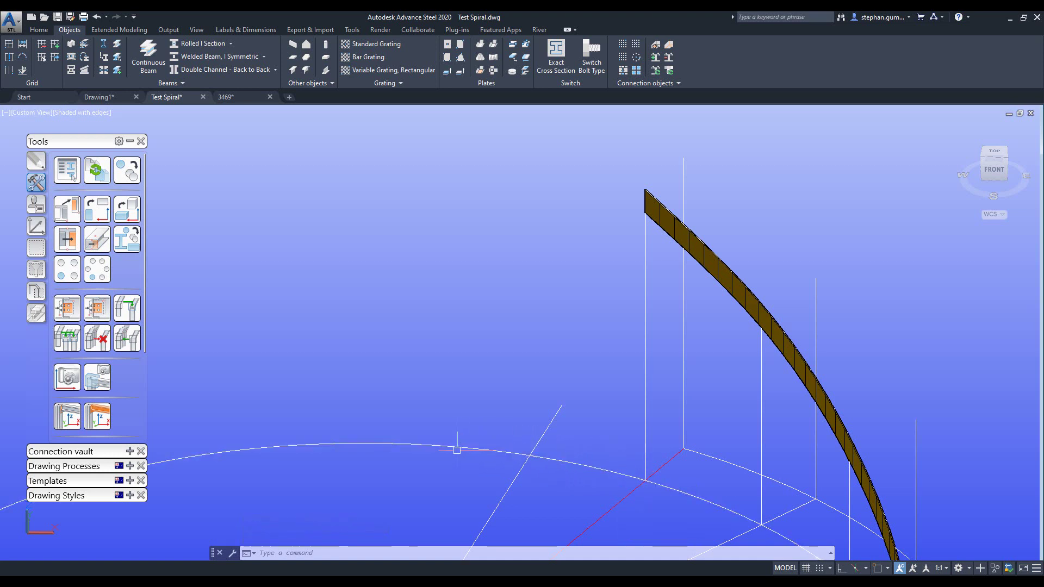
{"action": "scroll", "coordinate": [523, 440], "scroll_direction": "down", "scroll_amount": 4}
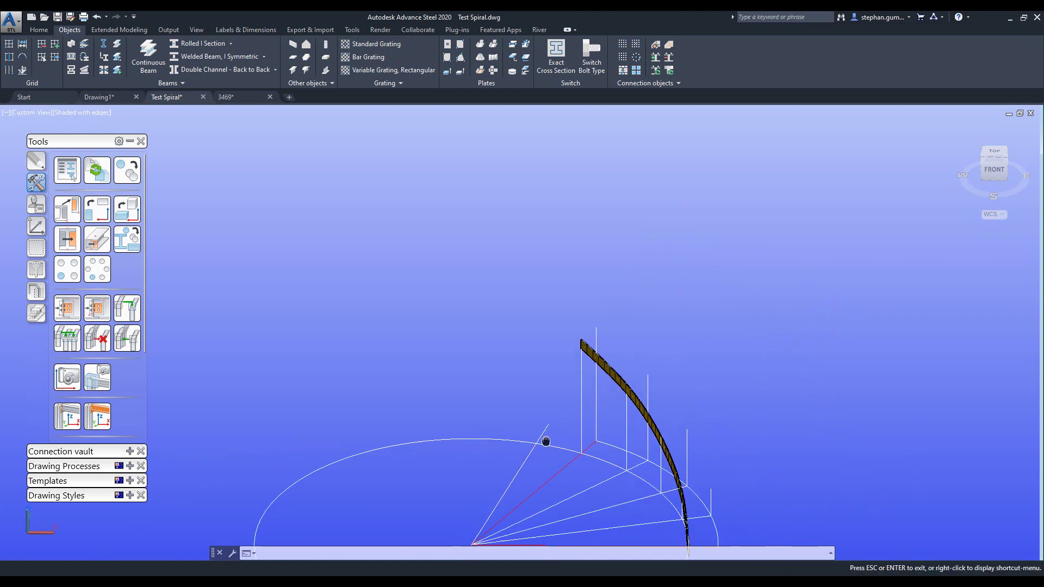
Mirror the line about an axis through two endpoints, keeping the original.
{"action": "type", "text": "mi"}
{"action": "key", "text": "Return"}
{"action": "left_click", "coordinate": [552, 416]}
{"action": "key", "text": "Return"}
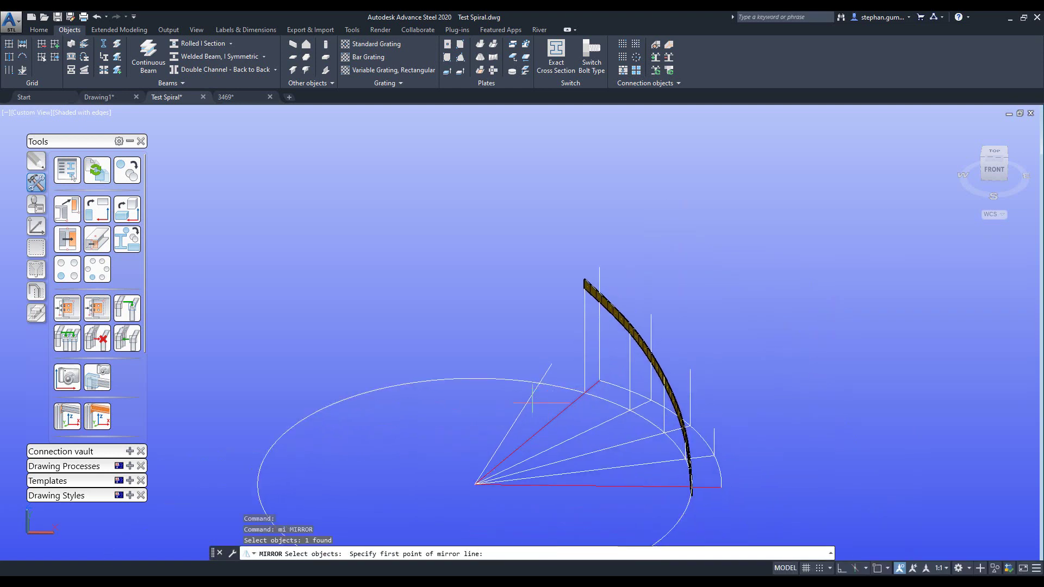
{"action": "right_click", "coordinate": [498, 444], "text": "shift"}
{"action": "key", "text": "e"}
{"action": "left_click", "coordinate": [497, 445]}
{"action": "right_click", "coordinate": [531, 405], "text": "shift"}
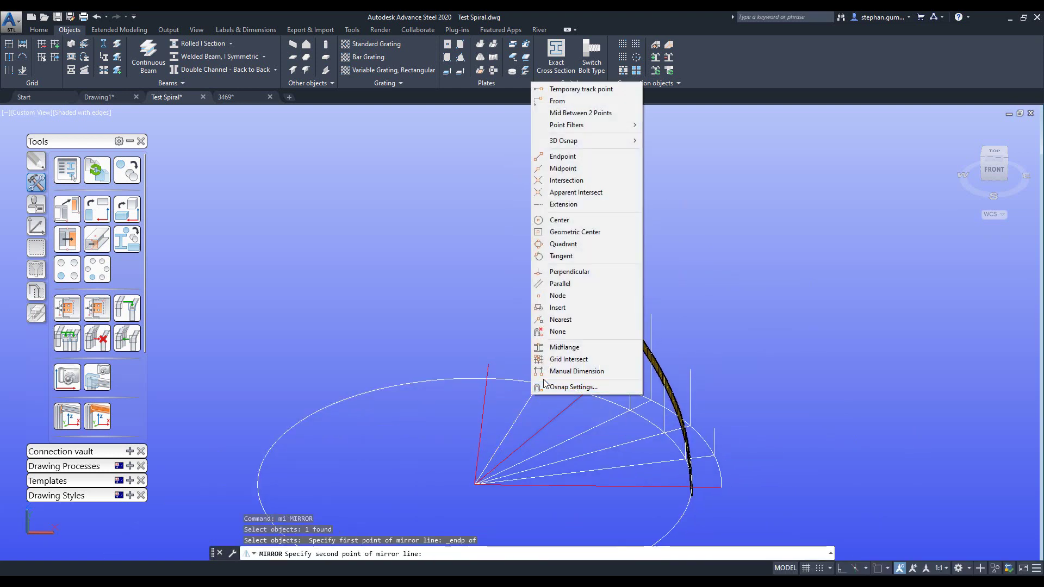
{"action": "key", "text": "e"}
{"action": "left_click", "coordinate": [555, 405]}
{"action": "key", "text": "Return"}
{"action": "scroll", "coordinate": [537, 384], "scroll_direction": "up", "scroll_amount": 4}
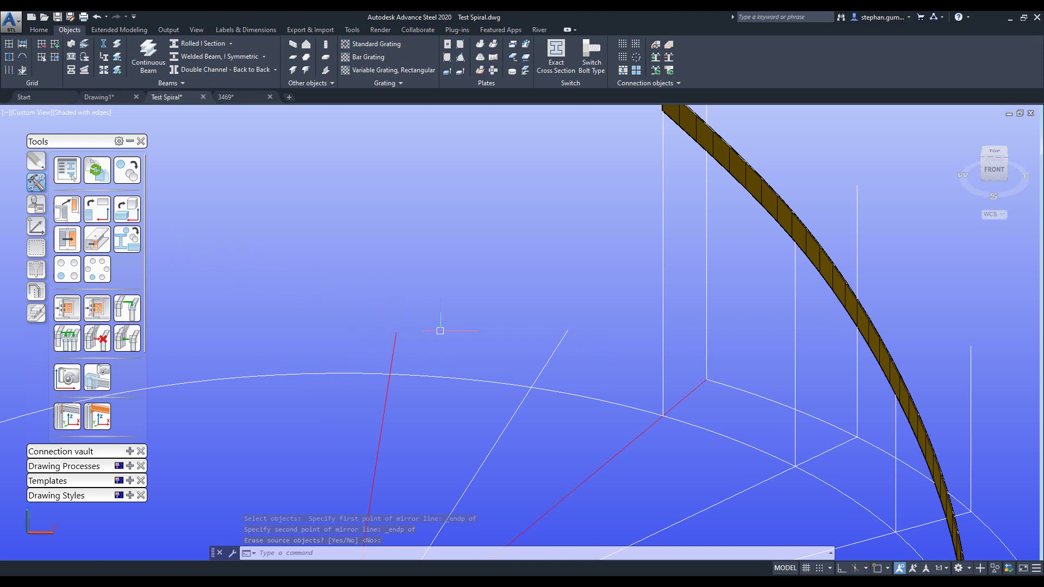
{"action": "key", "text": "Escape"}
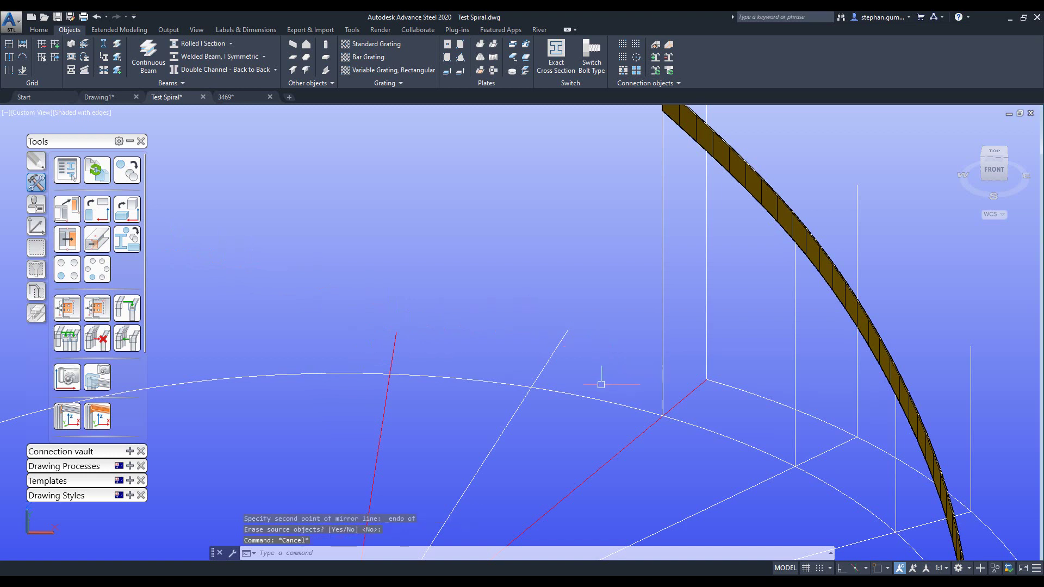
Break the base arc between the line intersection and an endpoint.
{"action": "type", "text": "br"}
{"action": "key", "text": "Return"}
{"action": "left_click", "coordinate": [538, 389]}
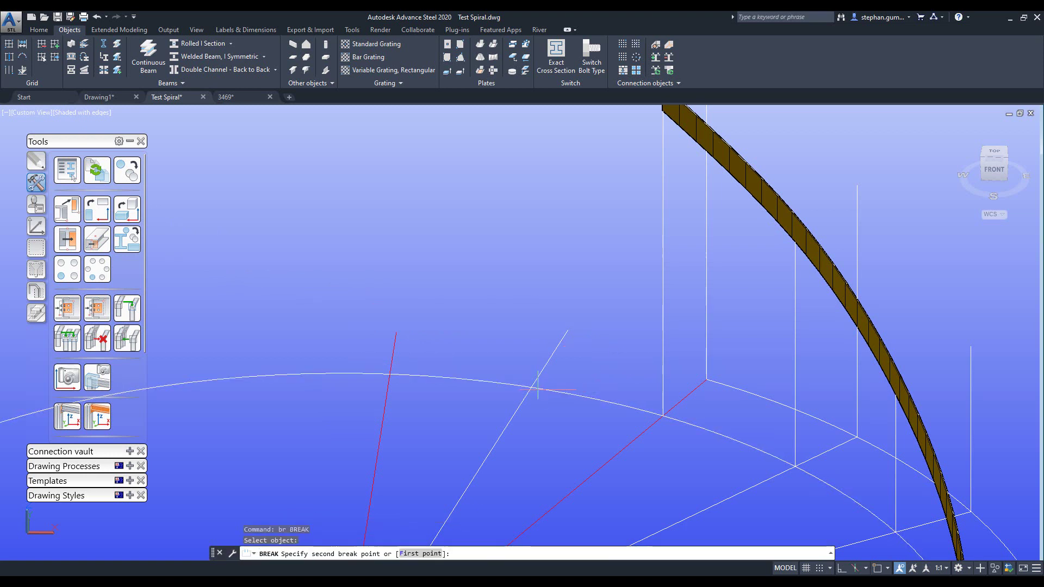
{"action": "type", "text": "f"}
{"action": "key", "text": "Return"}
{"action": "right_click", "coordinate": [532, 388], "text": "shift"}
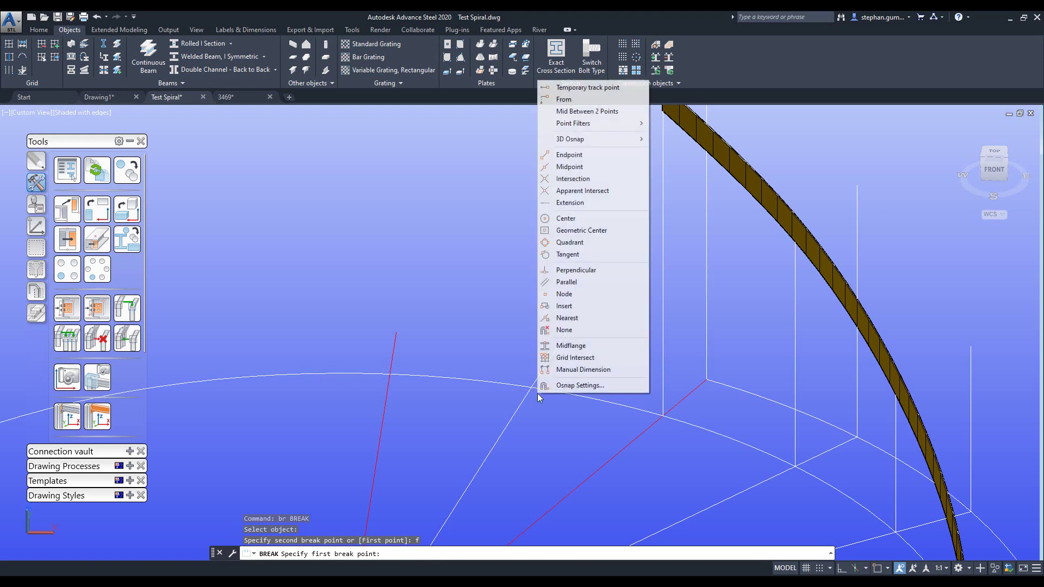
{"action": "key", "text": "i"}
{"action": "left_click", "coordinate": [537, 389]}
{"action": "right_click", "coordinate": [658, 426], "text": "shift"}
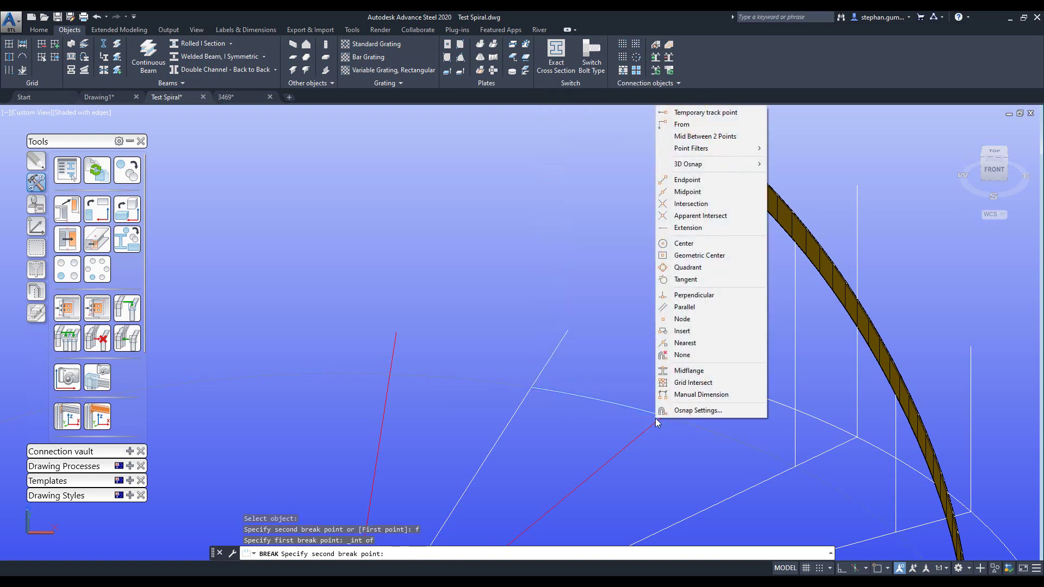
{"action": "key", "text": "e"}
{"action": "left_click", "coordinate": [658, 434]}
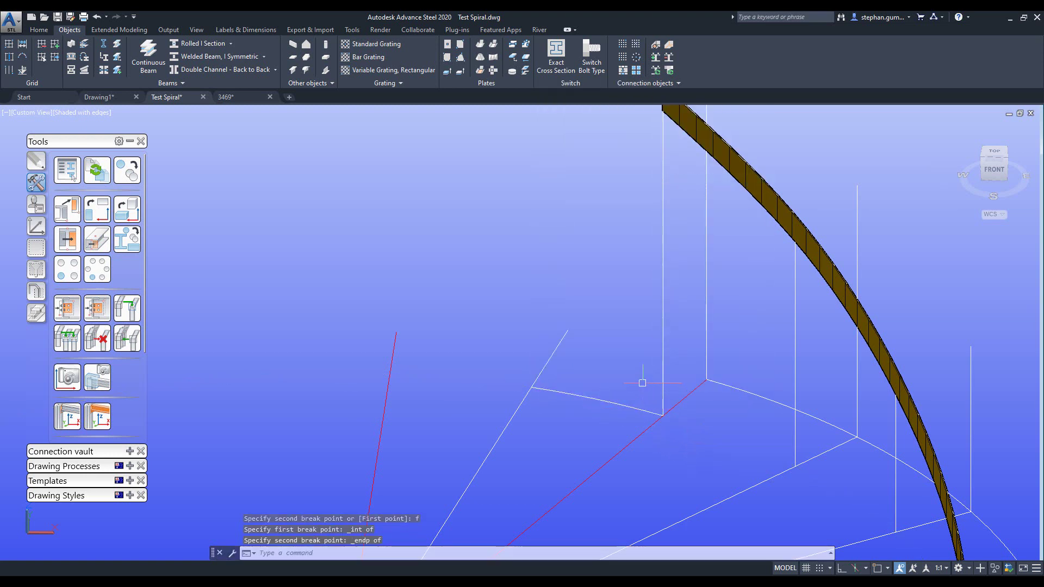
{"action": "scroll", "coordinate": [639, 376], "scroll_direction": "down", "scroll_amount": 4}
Copy the split arc segment from its end to the stringer's top endpoint.
{"action": "type", "text": "co"}
{"action": "key", "text": "Return"}
{"action": "left_click", "coordinate": [625, 389]}
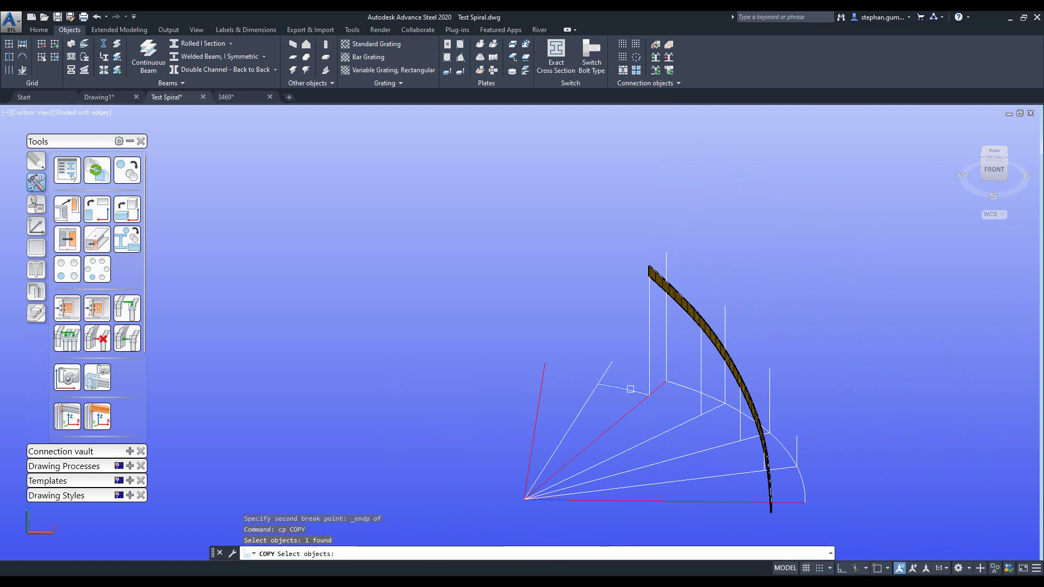
{"action": "key", "text": "Return"}
{"action": "right_click", "coordinate": [649, 396], "text": "shift"}
{"action": "key", "text": "e"}
{"action": "left_click", "coordinate": [649, 395]}
{"action": "scroll", "coordinate": [649, 395], "scroll_direction": "up", "scroll_amount": 4}
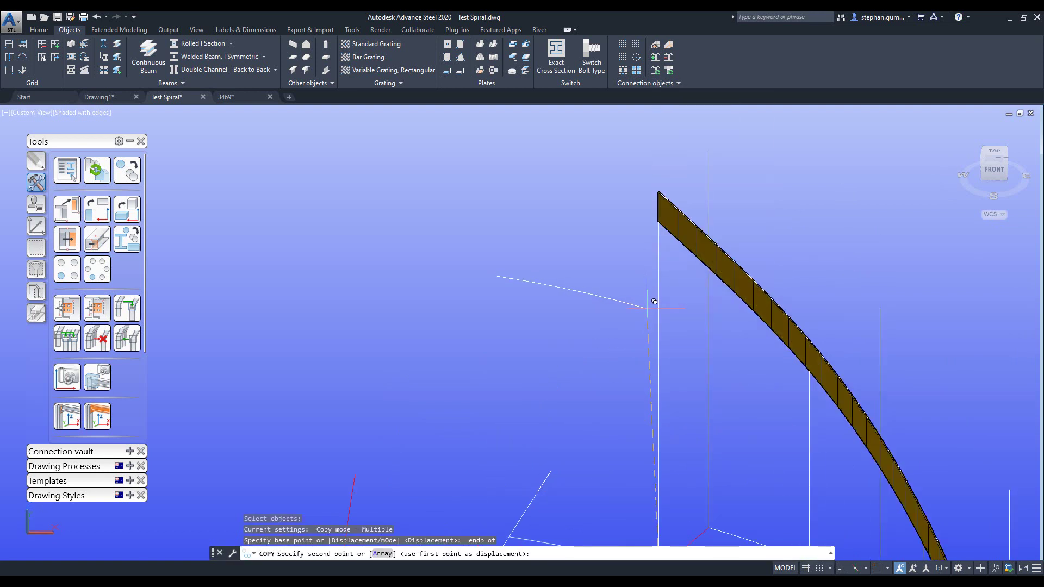
{"action": "right_click", "coordinate": [655, 302], "text": "shift"}
{"action": "key", "text": "e"}
{"action": "left_click", "coordinate": [660, 302]}
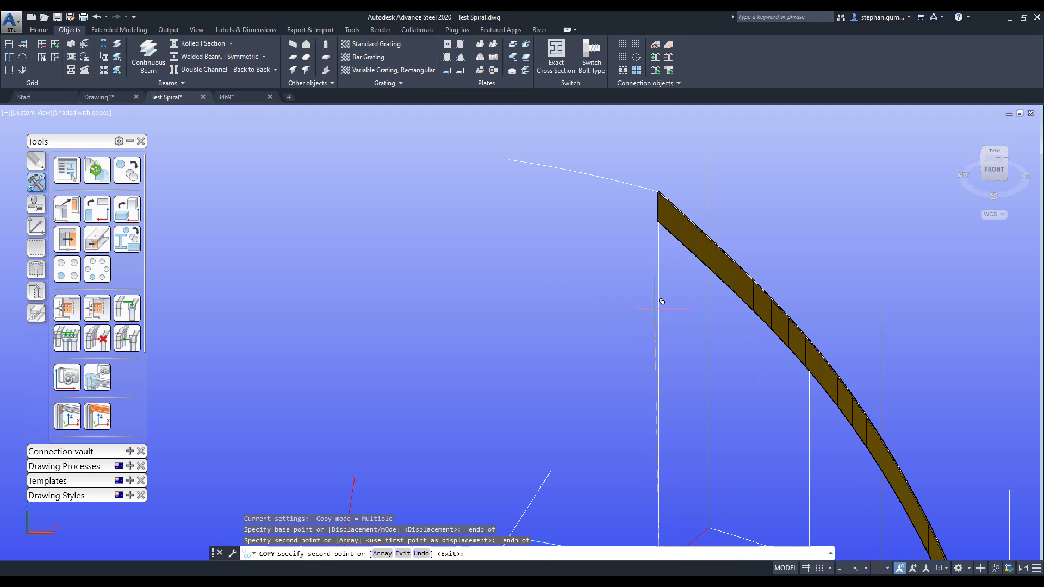
{"action": "key", "text": "Escape"}
Copy the arc at the stringer's top end 250 straight down.
{"action": "scroll", "coordinate": [655, 242], "scroll_direction": "up", "scroll_amount": 3}
{"action": "middle_click_drag", "start_coordinate": [697, 258], "coordinate": [667, 308]}
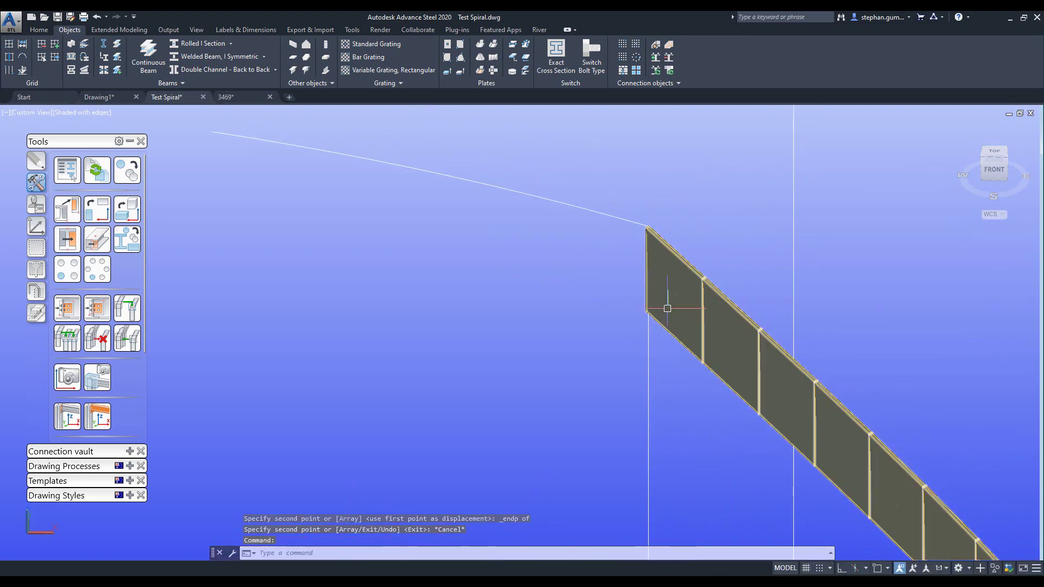
{"action": "middle_click_drag", "start_coordinate": [718, 275], "coordinate": [343, 305], "text": "shift"}
{"action": "middle_click_drag", "start_coordinate": [751, 310], "coordinate": [625, 307]}
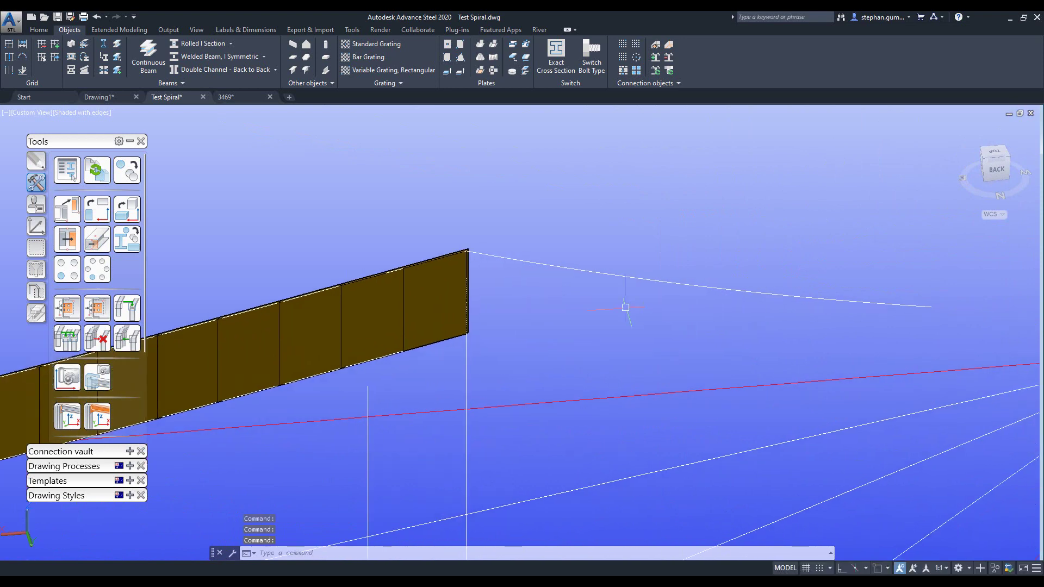
{"action": "type", "text": "co"}
{"action": "key", "text": "Return"}
{"action": "left_click", "coordinate": [626, 308]}
{"action": "left_click", "coordinate": [639, 268]}
{"action": "key", "text": "Return"}
{"action": "left_click", "coordinate": [597, 278]}
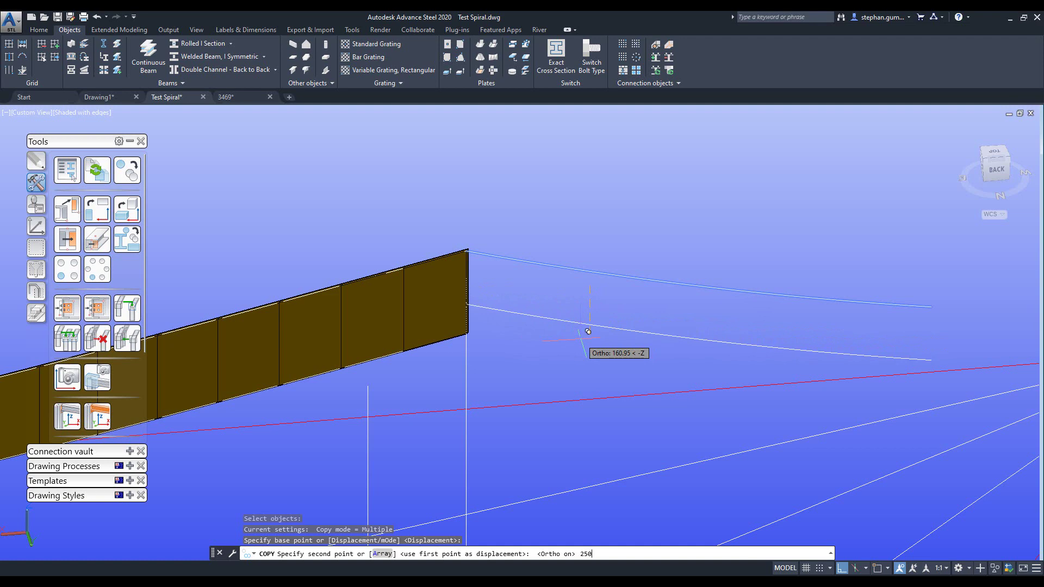
{"action": "key", "text": "Return"}
{"action": "key", "text": "Escape"}
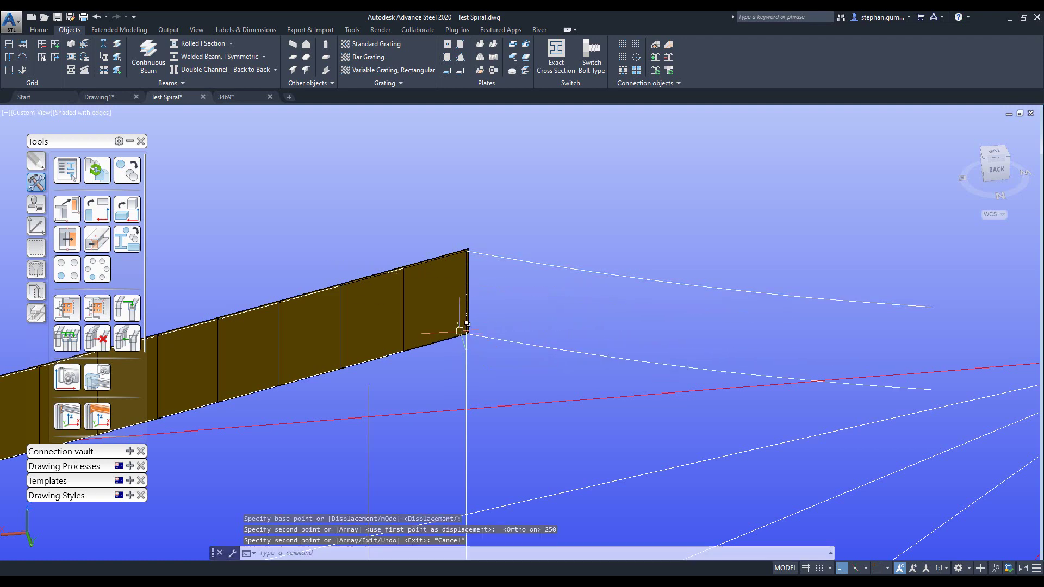
Switch to the current UCS plan view, then orbit into a tilted perspective.
{"action": "scroll", "coordinate": [460, 331], "scroll_direction": "up", "scroll_amount": 3}
{"action": "scroll", "coordinate": [457, 354], "scroll_direction": "down", "scroll_amount": 3}
{"action": "middle_click_drag", "start_coordinate": [464, 360], "coordinate": [561, 355], "text": "shift"}
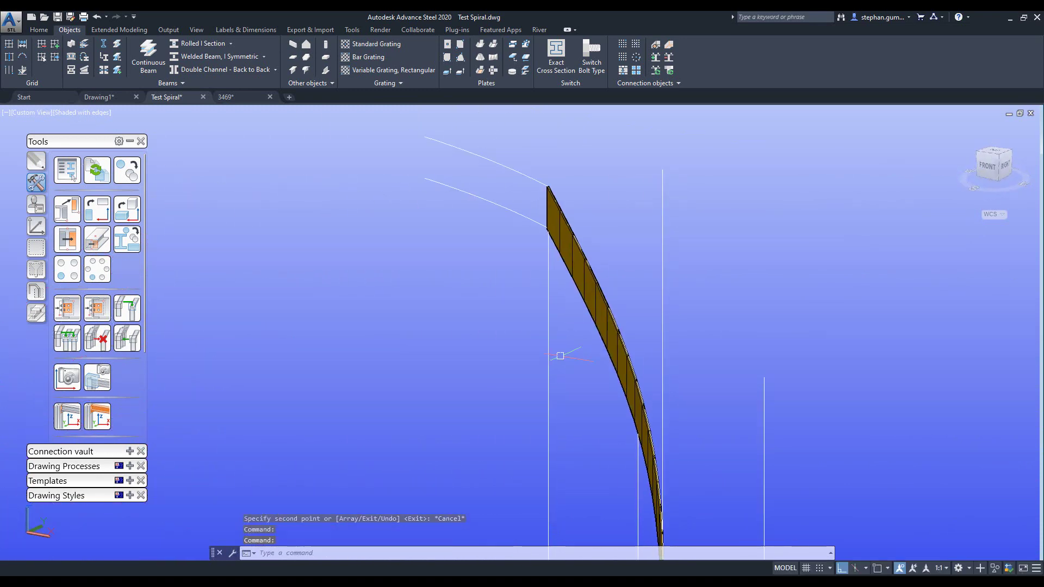
{"action": "type", "text": "PLAN"}
{"action": "key", "text": "Return"}
{"action": "key", "text": "Return"}
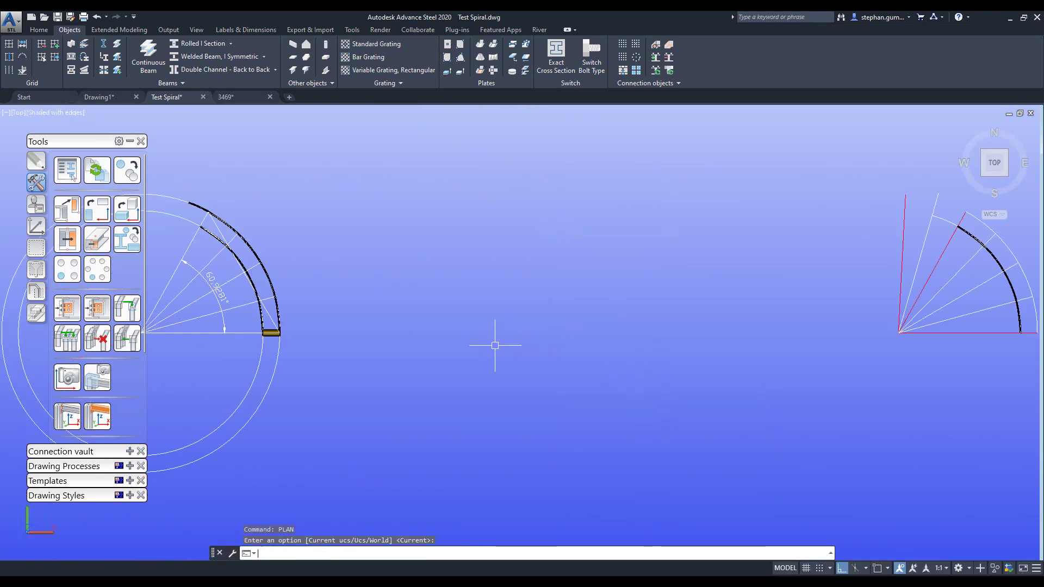
{"action": "scroll", "coordinate": [696, 287], "scroll_direction": "up", "scroll_amount": 8}
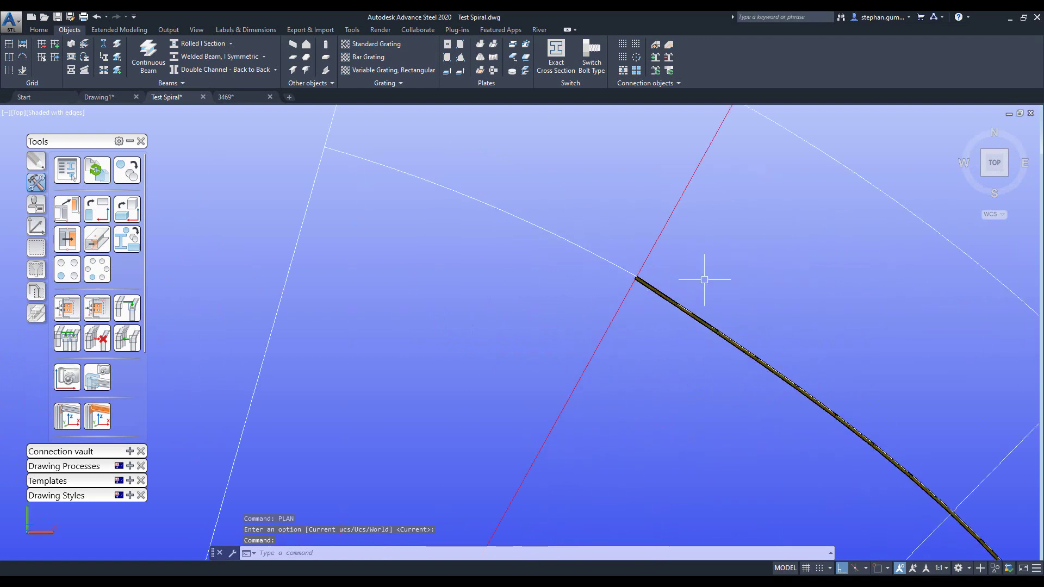
{"action": "scroll", "coordinate": [481, 239], "scroll_direction": "down", "scroll_amount": 5}
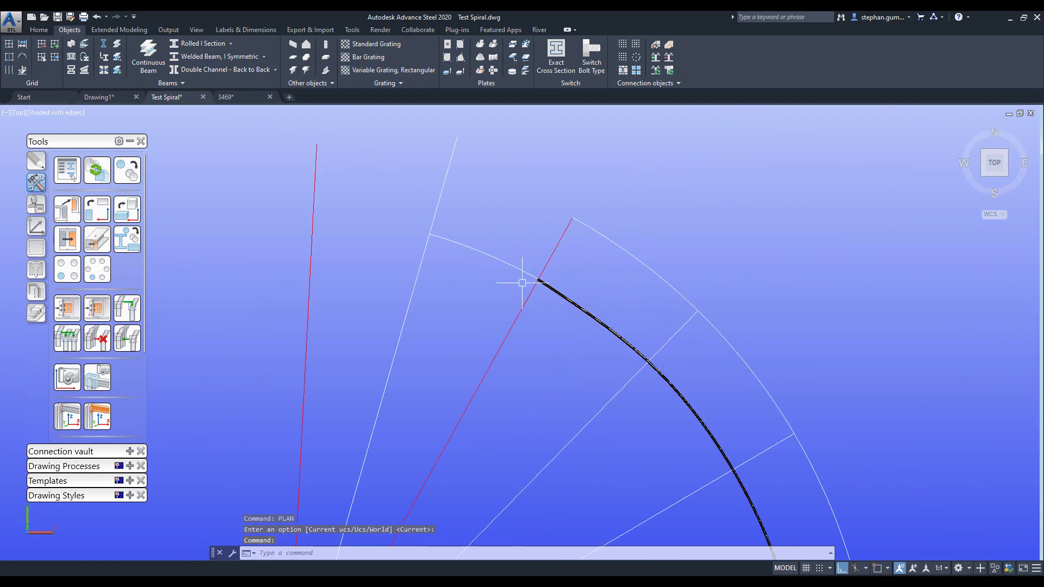
{"action": "middle_click_drag", "start_coordinate": [518, 275], "coordinate": [539, 179], "text": "shift"}
{"action": "middle_click_drag", "start_coordinate": [663, 316], "coordinate": [642, 305], "text": "shift"}
{"action": "scroll", "coordinate": [598, 272], "scroll_direction": "up", "scroll_amount": 2}
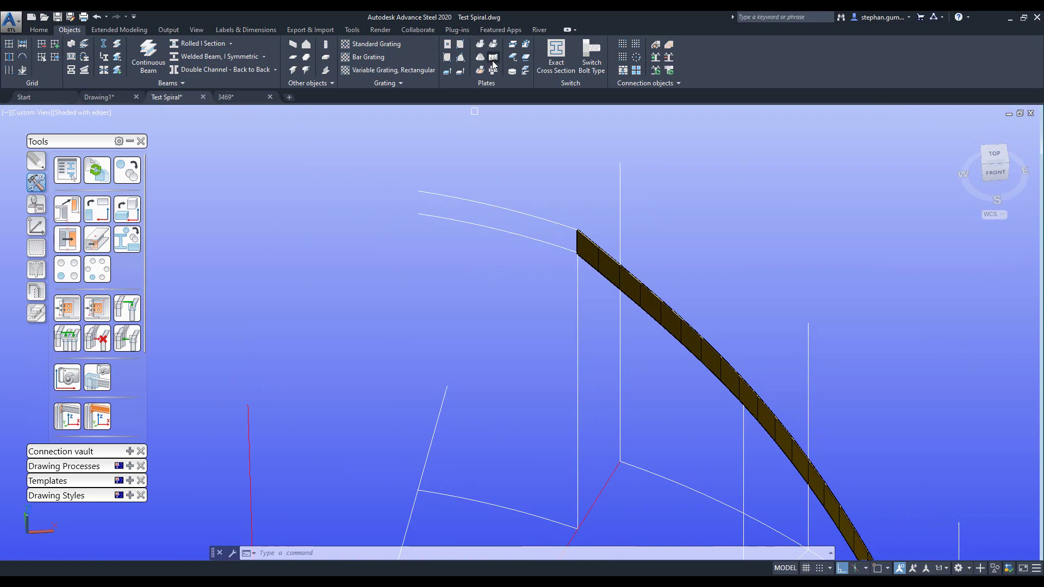
Create a twisted folded plate between the upper and lower arcs with 16 divisions and 10.00 thickness.
{"action": "left_click", "coordinate": [493, 58]}
{"action": "left_click", "coordinate": [427, 195]}
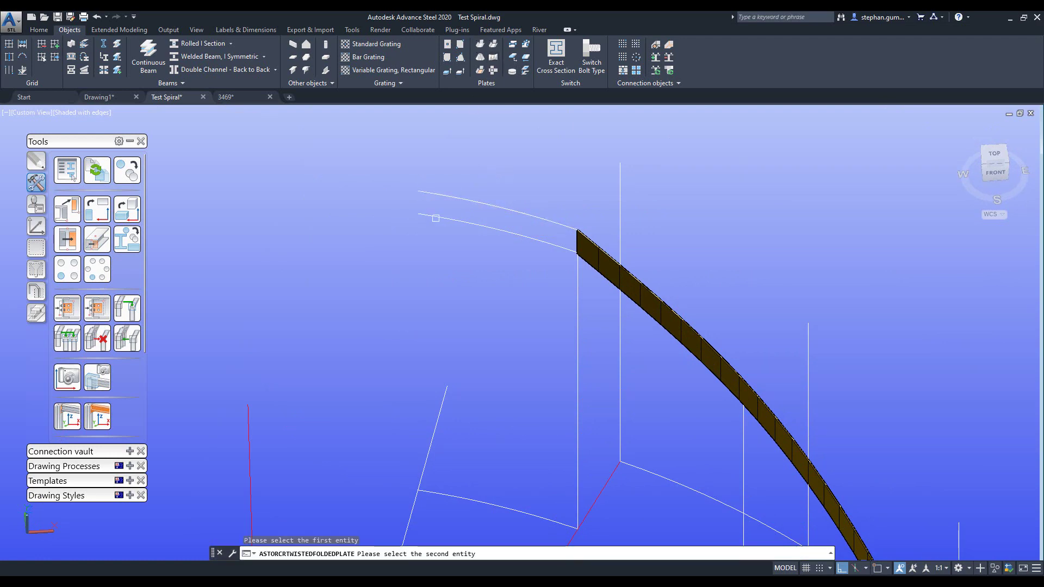
{"action": "left_click", "coordinate": [434, 217]}
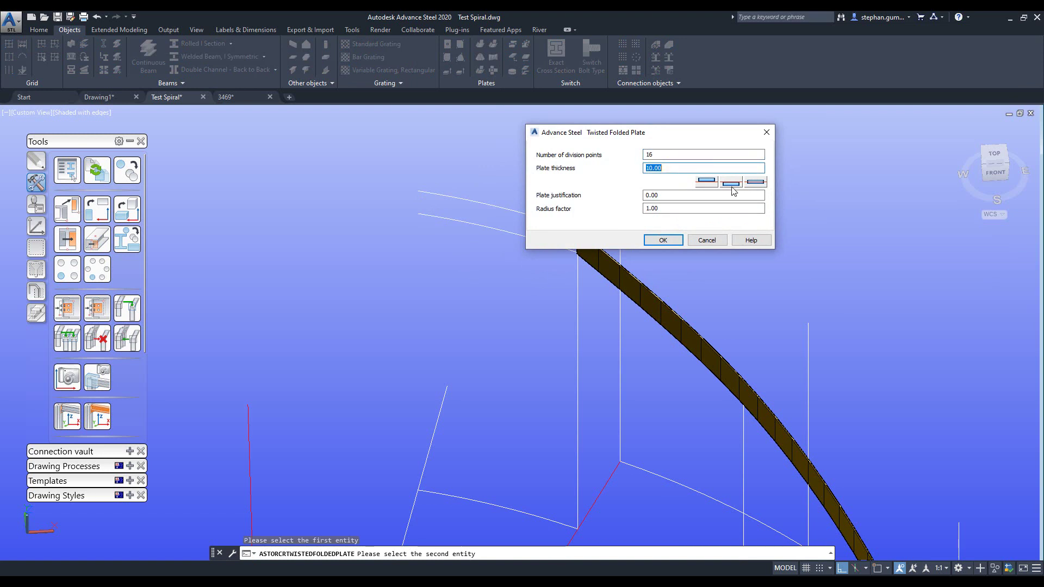
{"action": "left_click", "coordinate": [663, 240]}
{"action": "scroll", "coordinate": [544, 237], "scroll_direction": "up", "scroll_amount": 4}
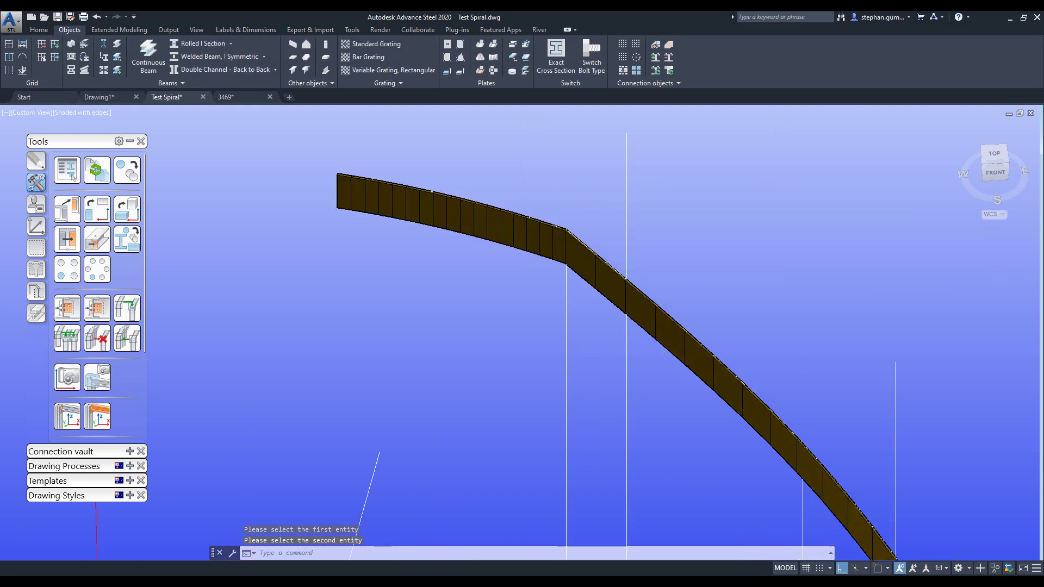
{"action": "scroll", "coordinate": [544, 237], "scroll_direction": "up", "scroll_amount": 2}
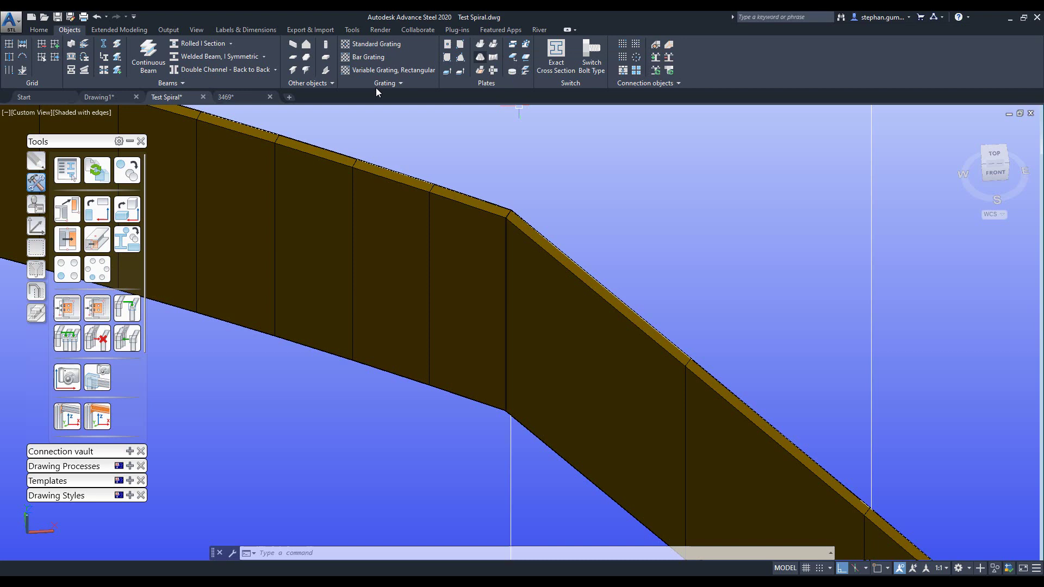
In 2D Wireframe, join the left and right plates with a fold line (justification 1.00, radius 20.00).
{"action": "left_click", "coordinate": [95, 117]}
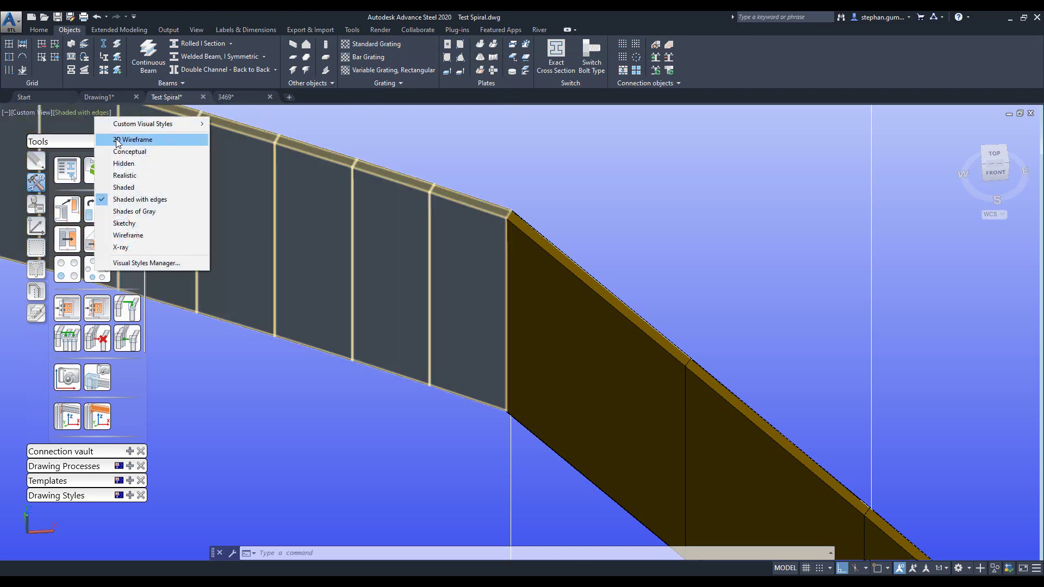
{"action": "left_click", "coordinate": [115, 139]}
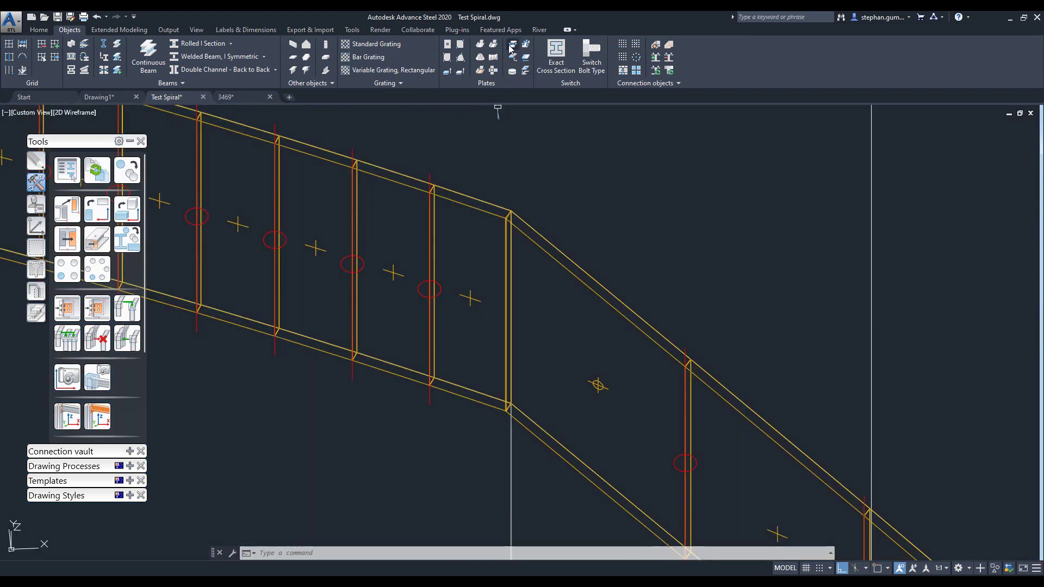
{"action": "left_click", "coordinate": [480, 47]}
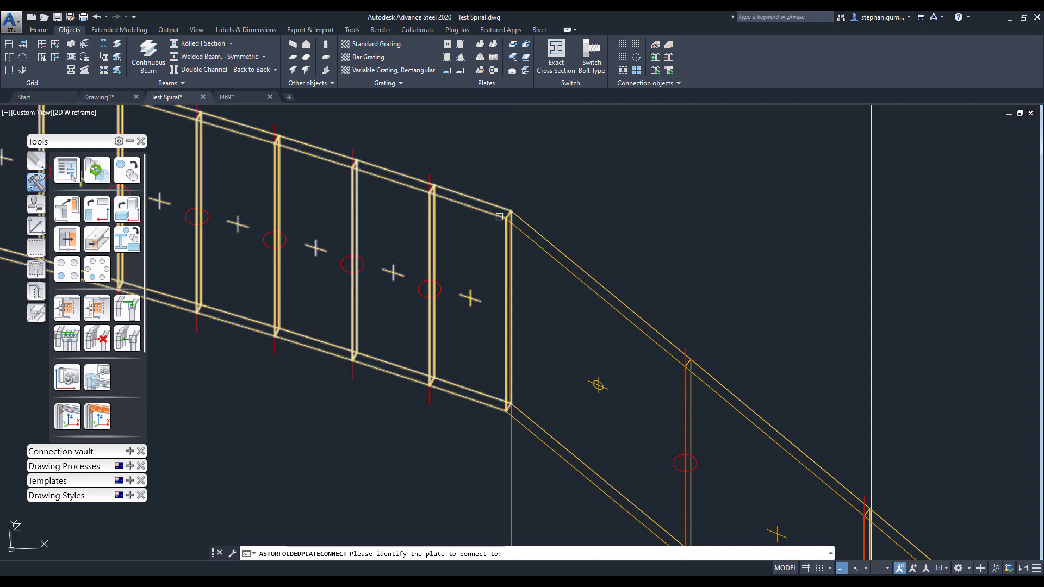
{"action": "left_click", "coordinate": [506, 209]}
{"action": "left_click", "coordinate": [522, 233]}
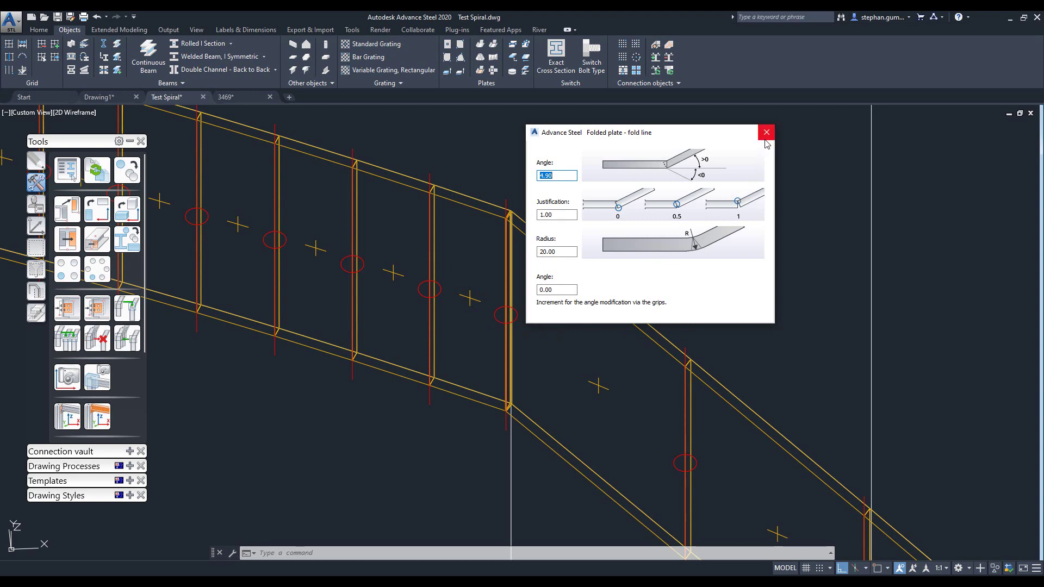
{"action": "left_click", "coordinate": [766, 138]}
{"action": "left_click", "coordinate": [80, 113]}
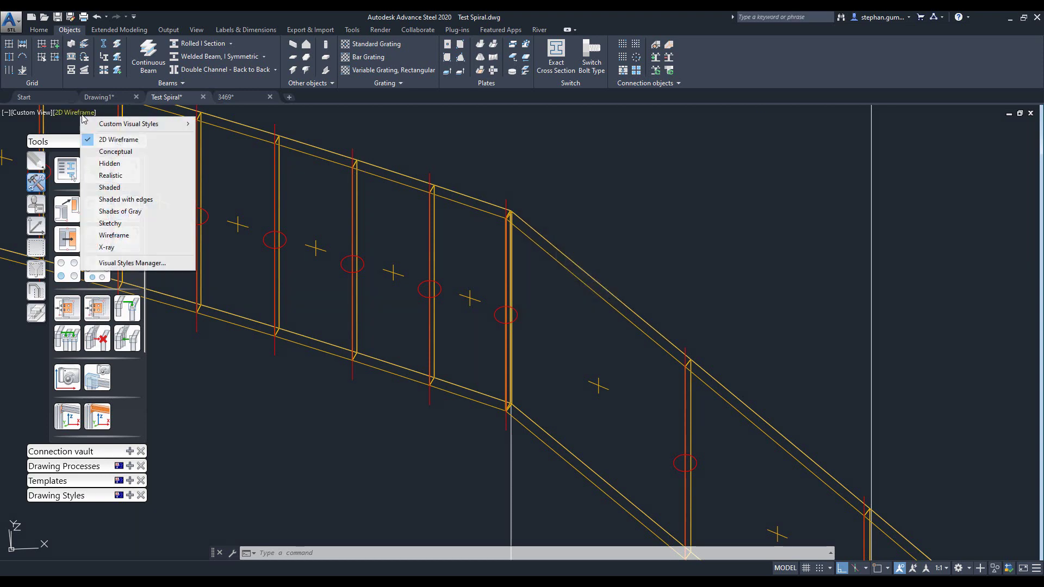
Return to Shaded with edges, orbit the whole stringer, then switch to 2D Wireframe at its lower end.
{"action": "left_click", "coordinate": [130, 201]}
{"action": "scroll", "coordinate": [489, 272], "scroll_direction": "down", "scroll_amount": 10}
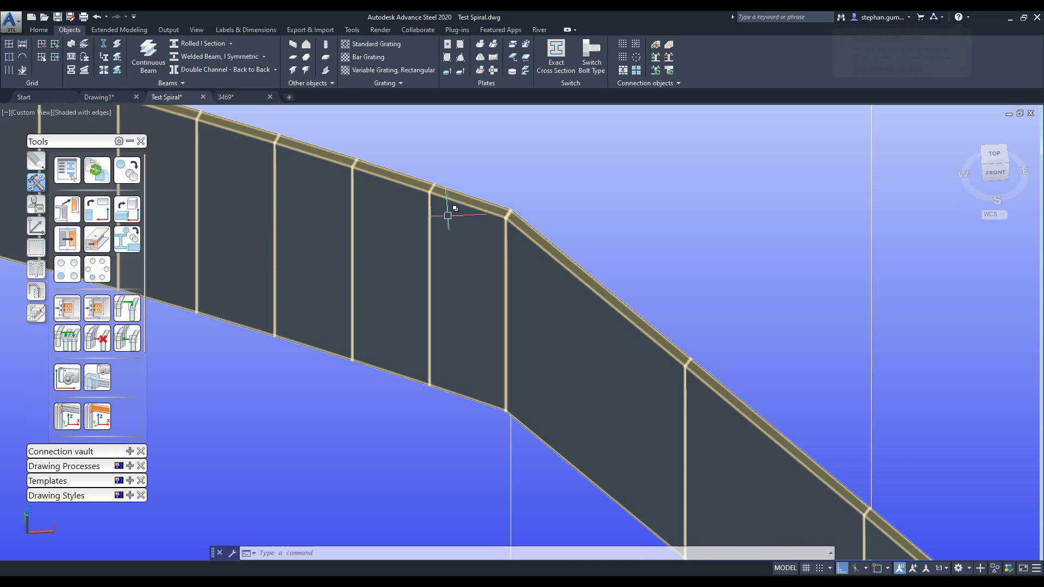
{"action": "middle_click_drag", "start_coordinate": [613, 275], "coordinate": [479, 210], "text": "shift"}
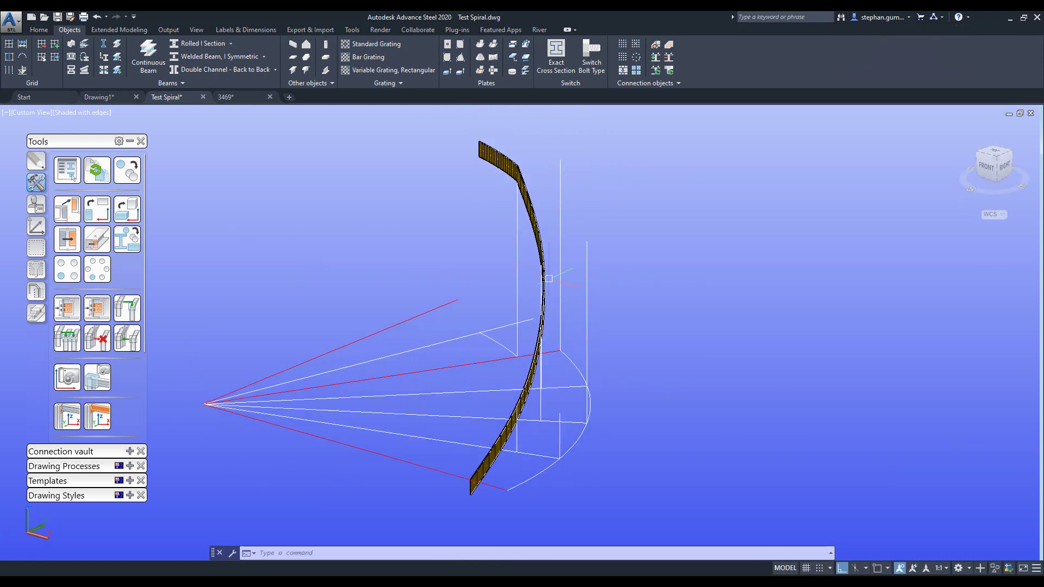
{"action": "middle_click_drag", "start_coordinate": [598, 197], "coordinate": [503, 294], "text": "shift"}
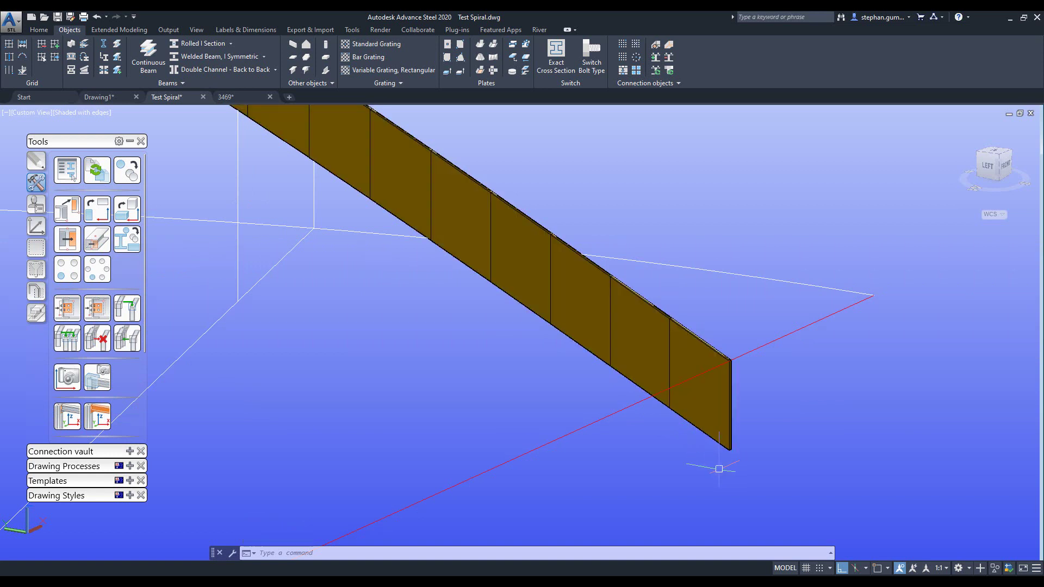
{"action": "left_click", "coordinate": [90, 116]}
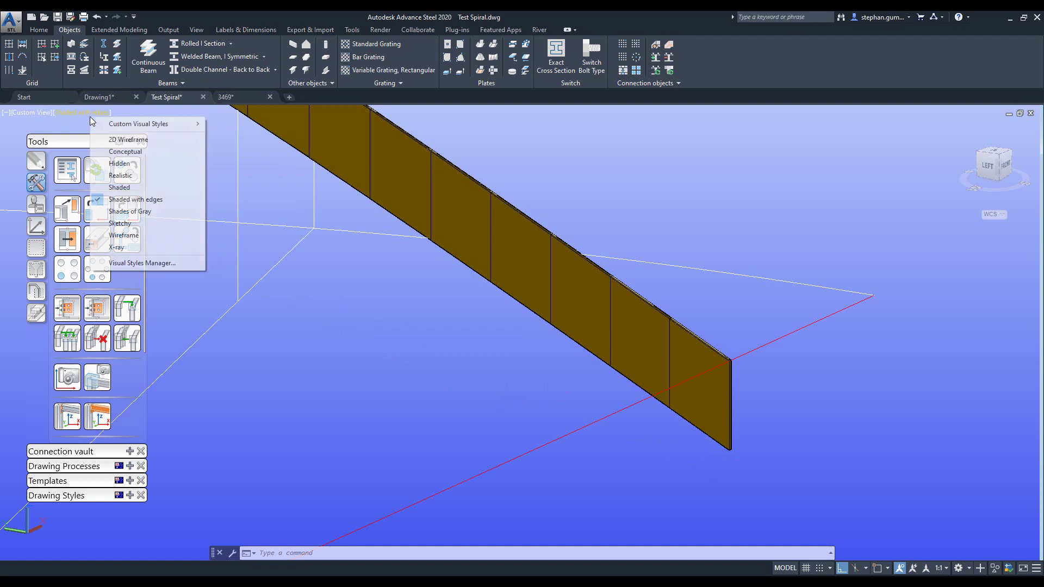
{"action": "left_click", "coordinate": [121, 141]}
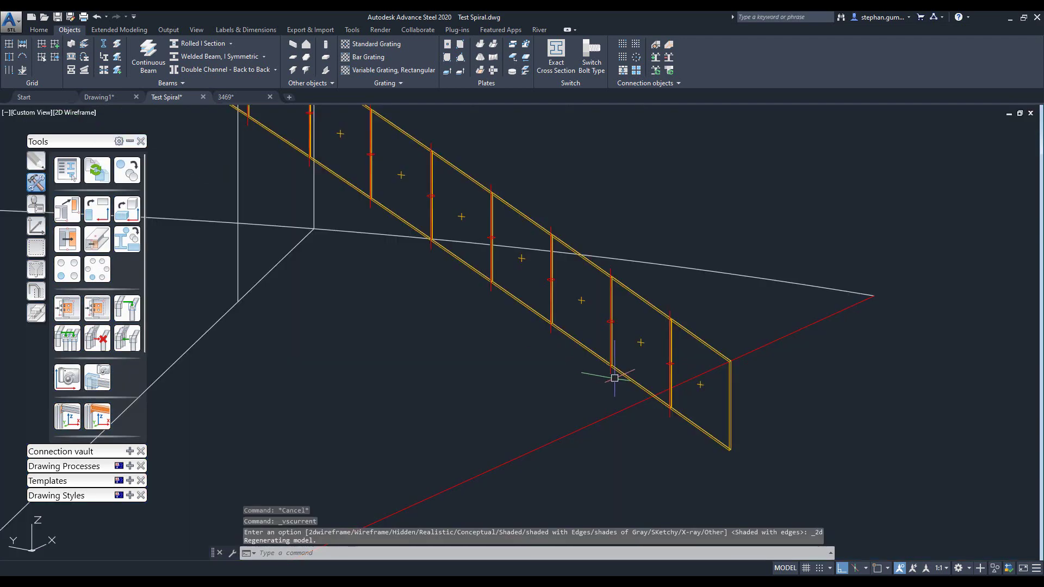
{"action": "scroll", "coordinate": [666, 416], "scroll_direction": "up", "scroll_amount": 4}
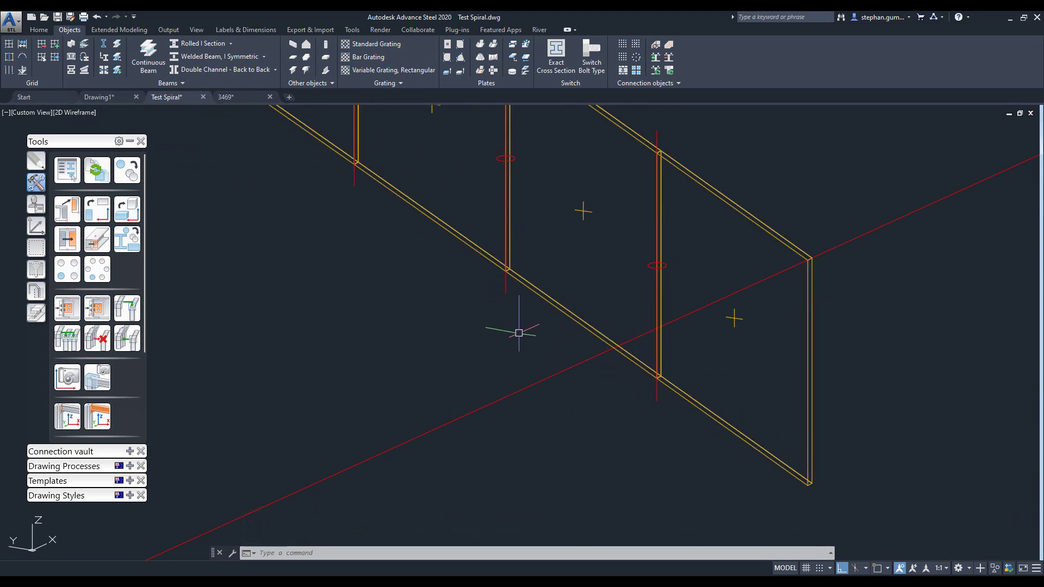
Delete the folded plate relations at the last two bends of the stringer's lower end.
{"action": "left_click", "coordinate": [657, 401]}
{"action": "right_click", "coordinate": [657, 400]}
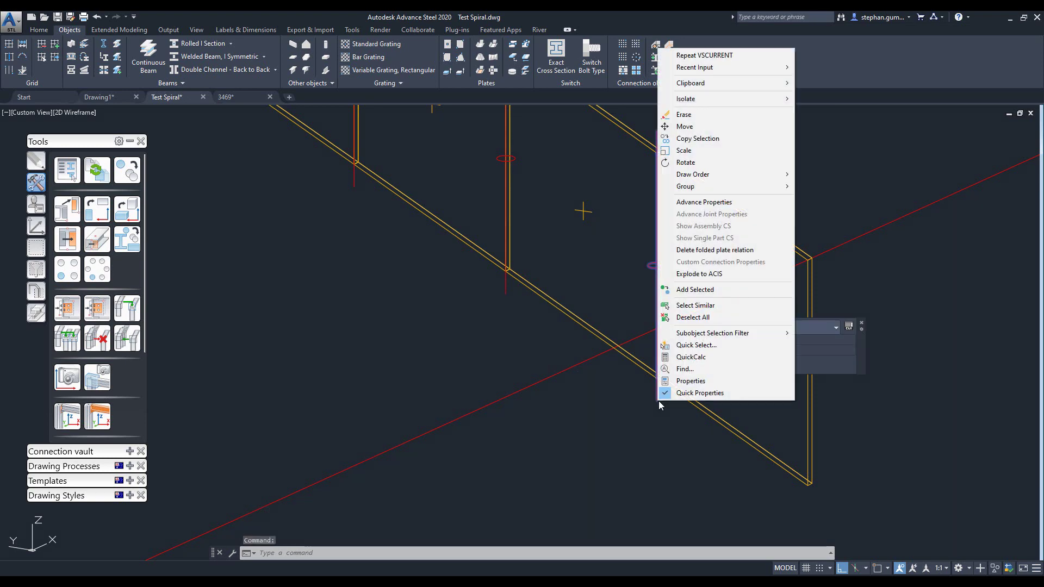
{"action": "left_click", "coordinate": [710, 250]}
{"action": "right_click", "coordinate": [508, 226]}
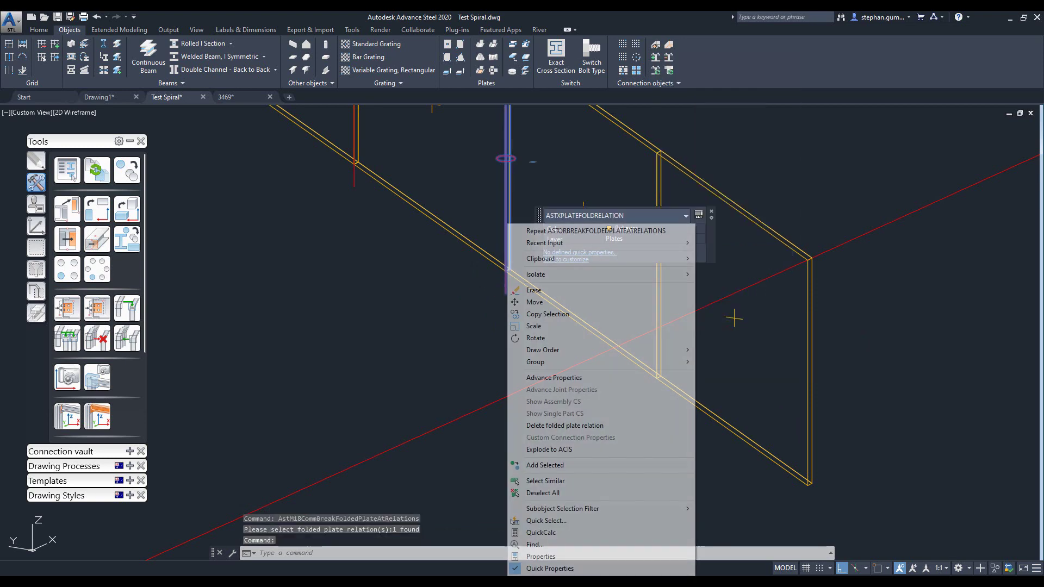
{"action": "left_click", "coordinate": [575, 426]}
{"action": "middle_click_drag", "start_coordinate": [574, 426], "coordinate": [592, 460], "text": "shift"}
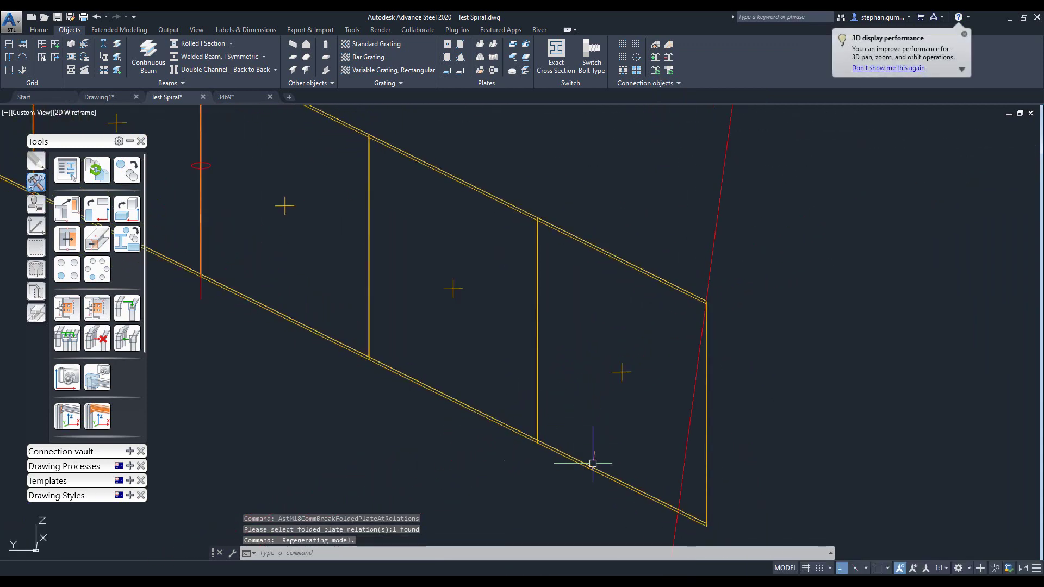
Stretch the last stringer plate's bottom corner up to a matching endpoint's height using a .z filter.
{"action": "left_click", "coordinate": [656, 445]}
{"action": "scroll", "coordinate": [656, 444], "scroll_direction": "down", "scroll_amount": 2}
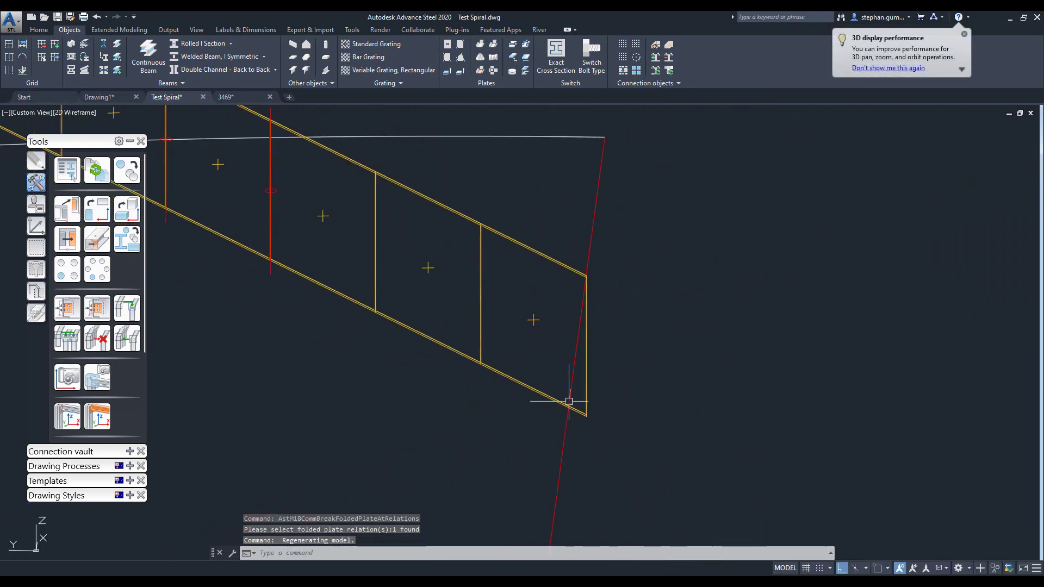
{"action": "left_click", "coordinate": [587, 414]}
{"action": "left_click", "coordinate": [586, 414]}
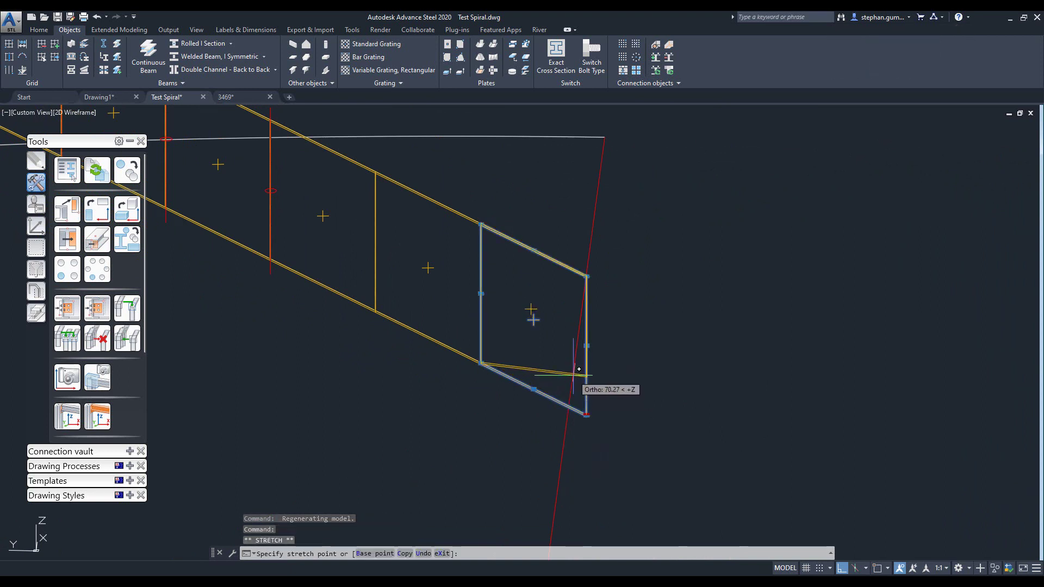
{"action": "type", "text": ".z"}
{"action": "key", "text": "Return"}
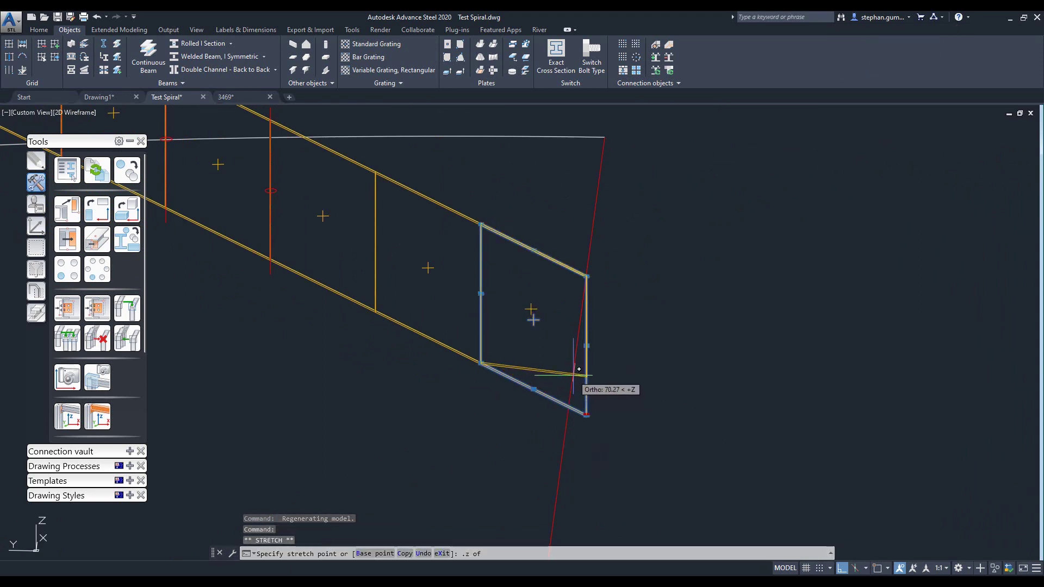
{"action": "right_click", "coordinate": [516, 374], "text": "shift"}
{"action": "left_click", "coordinate": [544, 137]}
{"action": "left_click", "coordinate": [481, 363]}
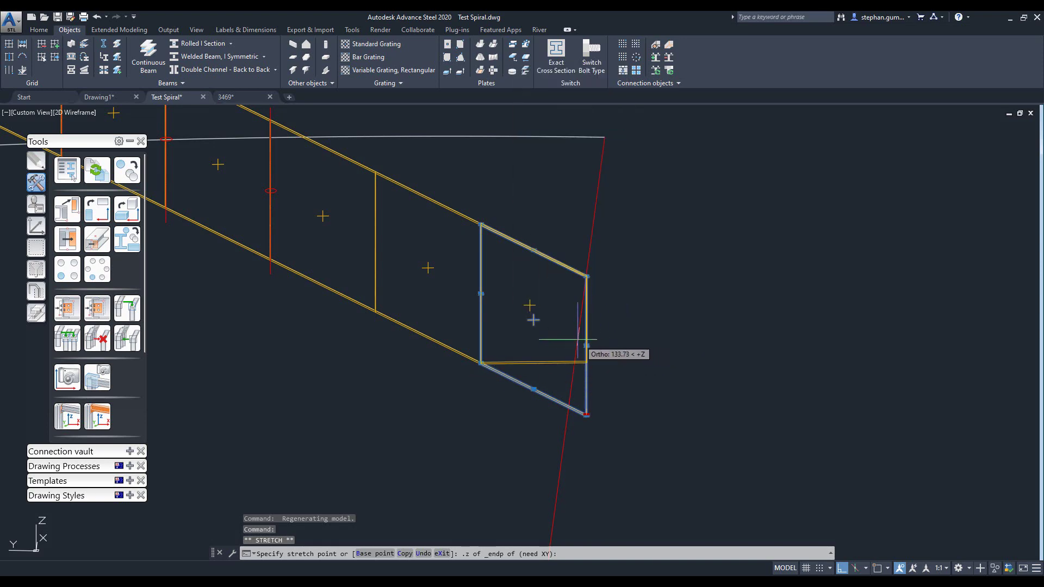
{"action": "key", "text": "Escape"}
{"action": "middle_click_drag", "start_coordinate": [588, 381], "coordinate": [466, 366], "text": "shift"}
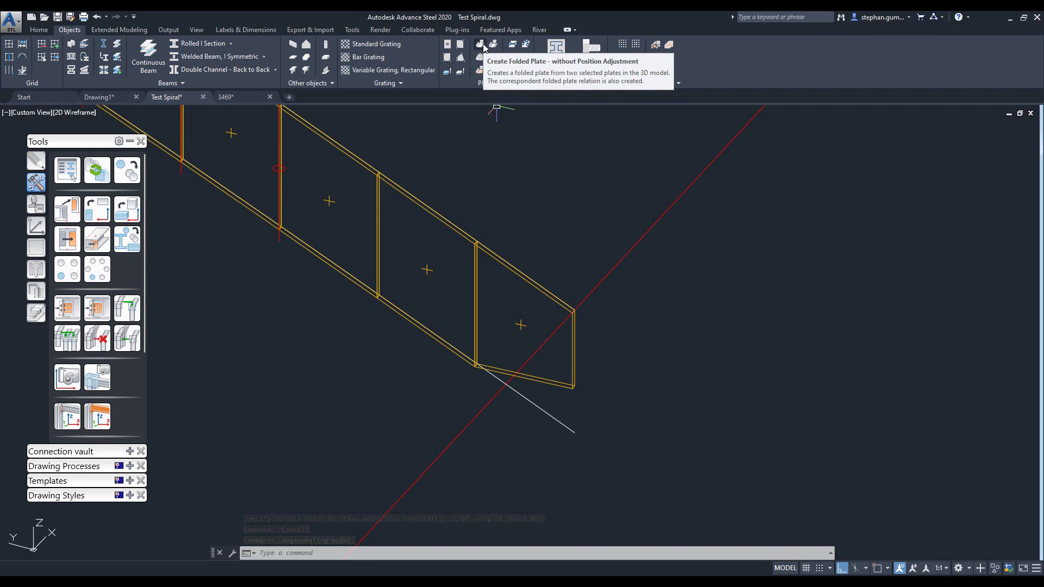
Join the two remaining pairs of adjacent stringer plates with Folded plate connections.
{"action": "left_click", "coordinate": [480, 45]}
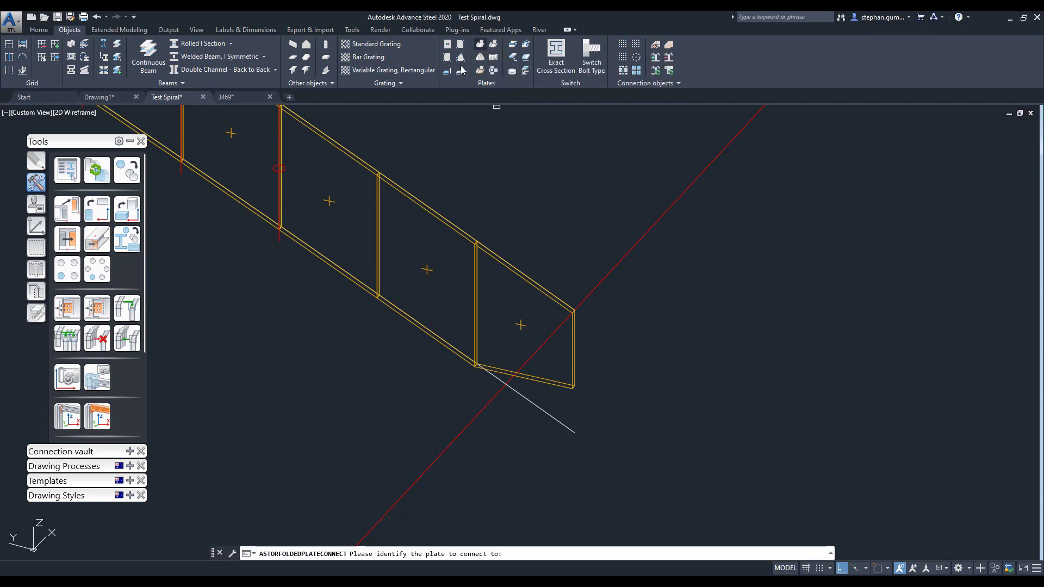
{"action": "left_click", "coordinate": [360, 168]}
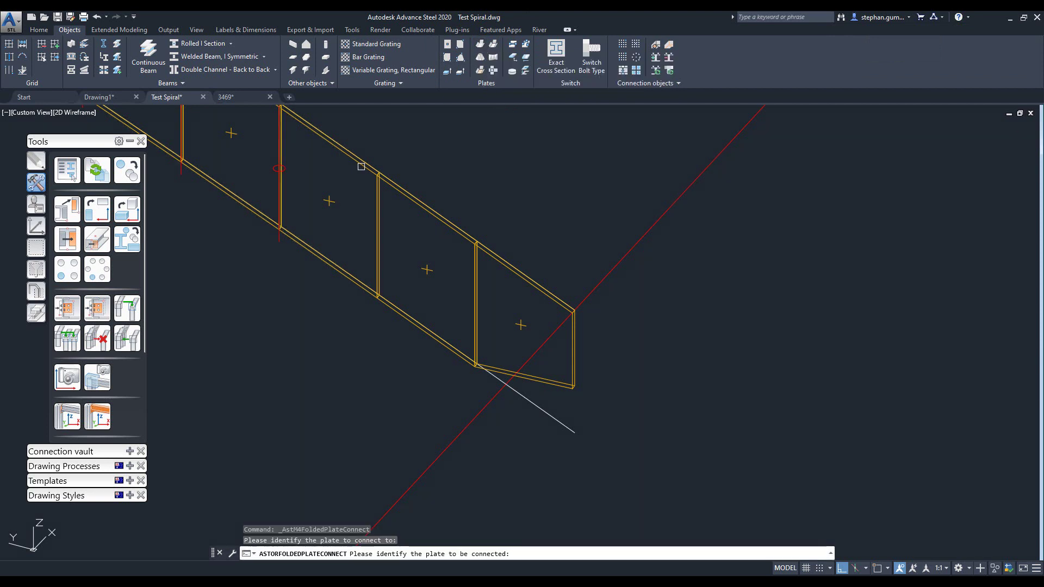
{"action": "left_click", "coordinate": [395, 190]}
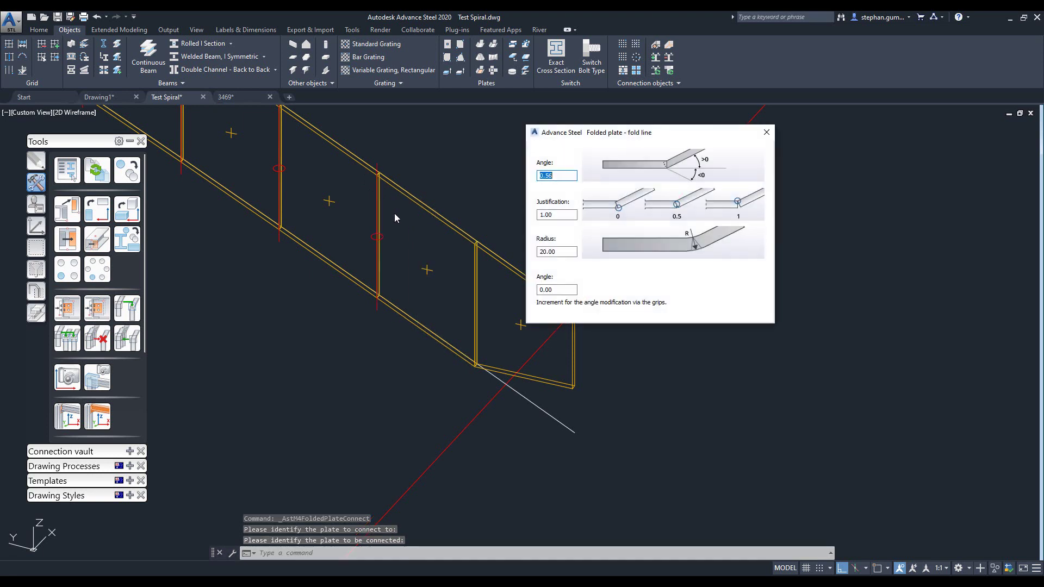
{"action": "key", "text": "Return"}
{"action": "left_click", "coordinate": [427, 270]}
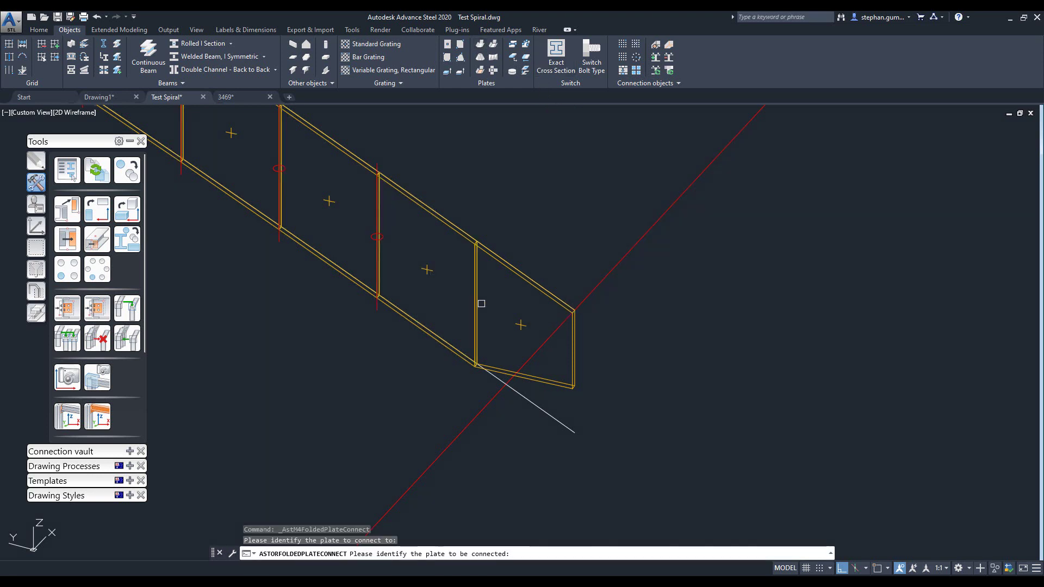
{"action": "left_click", "coordinate": [517, 322]}
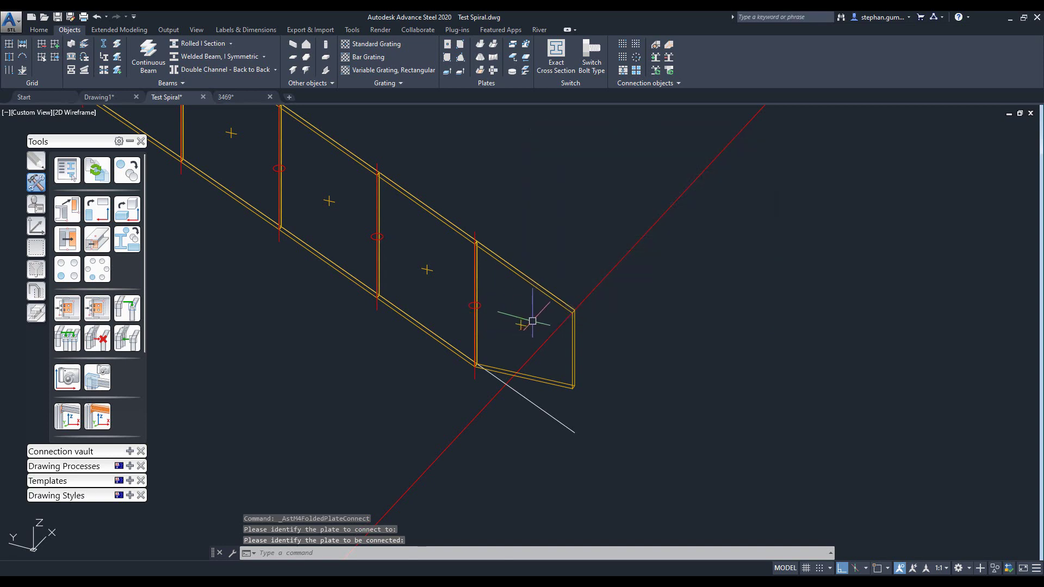
Orbit around the stair end to check the joined stringer plates.
{"action": "left_click", "coordinate": [546, 297]}
{"action": "scroll", "coordinate": [485, 363], "scroll_direction": "down", "scroll_amount": 6}
{"action": "key", "text": "Escape"}
{"action": "scroll", "coordinate": [485, 363], "scroll_direction": "up", "scroll_amount": 8}
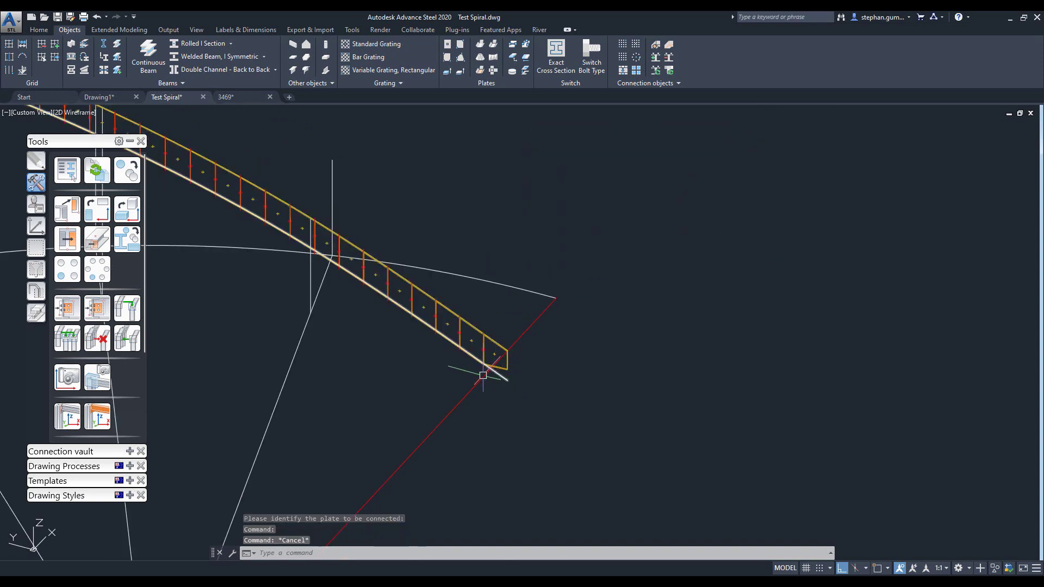
{"action": "middle_click_drag", "start_coordinate": [553, 361], "coordinate": [350, 403], "text": "shift"}
{"action": "scroll", "coordinate": [506, 349], "scroll_direction": "down", "scroll_amount": 5}
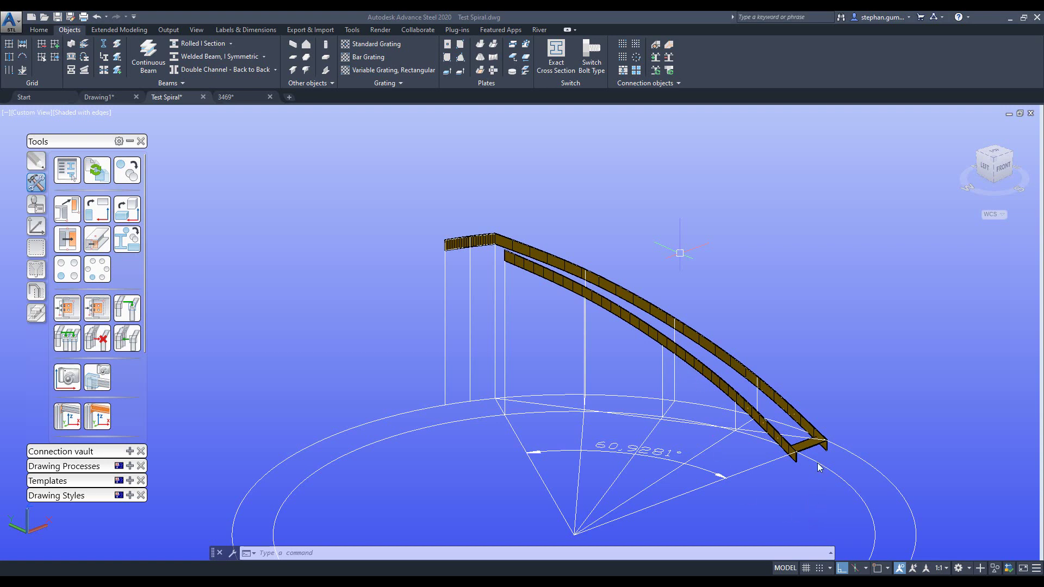
Orbit, zoom and pan the shaded 3D view toward the front of the twisted stringers.
{"action": "scroll", "coordinate": [807, 451], "scroll_direction": "up", "scroll_amount": 7}
{"action": "mouse_move", "coordinate": [807, 477]}
{"action": "middle_mouse_down", "text": "shift"}
{"action": "mouse_move", "coordinate": [740, 491]}
{"action": "mouse_move", "coordinate": [615, 490]}
{"action": "mouse_move", "coordinate": [588, 428]}
{"action": "mouse_move", "coordinate": [772, 444]}
{"action": "mouse_move", "coordinate": [752, 450]}
{"action": "mouse_move", "coordinate": [759, 416]}
{"action": "mouse_move", "coordinate": [730, 433]}
{"action": "mouse_move", "coordinate": [708, 476]}
{"action": "mouse_move", "coordinate": [765, 421]}
{"action": "middle_mouse_up", "text": "shift"}
{"action": "scroll", "coordinate": [776, 376], "scroll_direction": "down", "scroll_amount": 3}
{"action": "scroll", "coordinate": [730, 433], "scroll_direction": "up", "scroll_amount": 2}
{"action": "scroll", "coordinate": [730, 433], "scroll_direction": "up", "scroll_amount": 2}
{"action": "scroll", "coordinate": [728, 435], "scroll_direction": "down", "scroll_amount": 2}
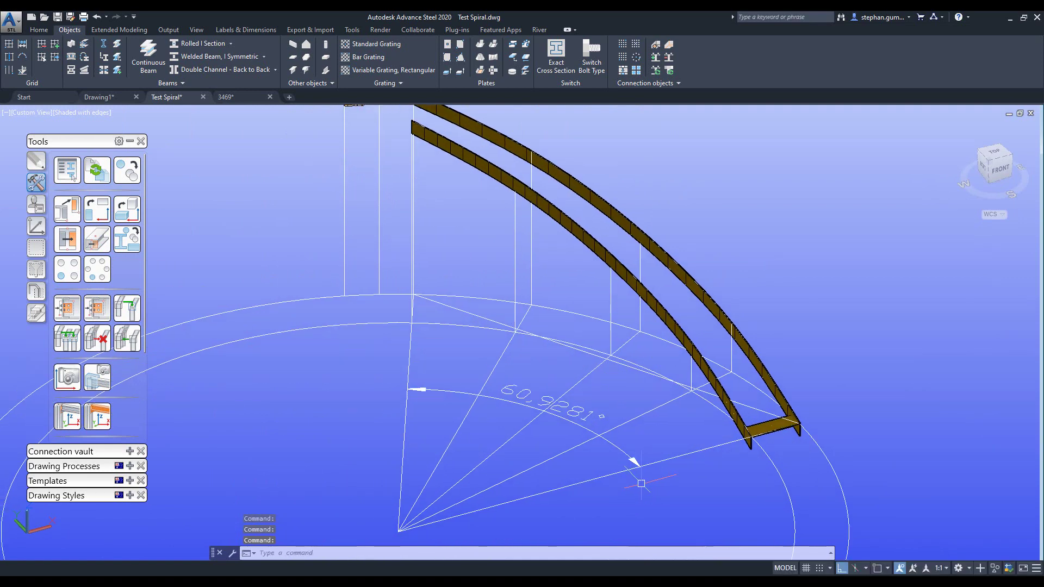
{"action": "middle_click_drag", "start_coordinate": [657, 408], "coordinate": [655, 419]}
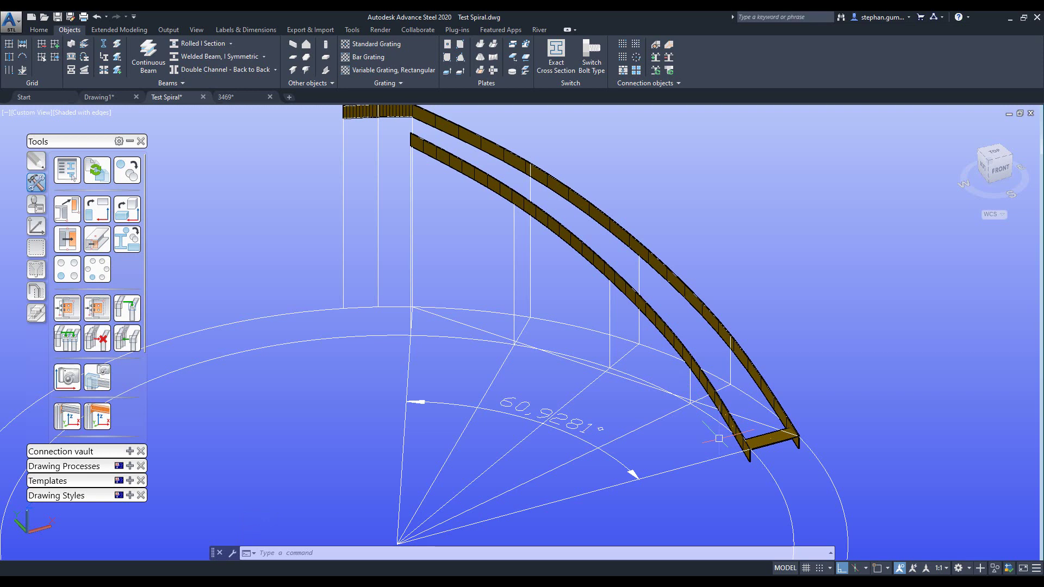
{"action": "middle_click_drag", "start_coordinate": [480, 291], "coordinate": [454, 291], "text": "shift"}
List the vertical guide line with LI to confirm its length is 3300.
{"action": "type", "text": "li"}
{"action": "key", "text": "Return"}
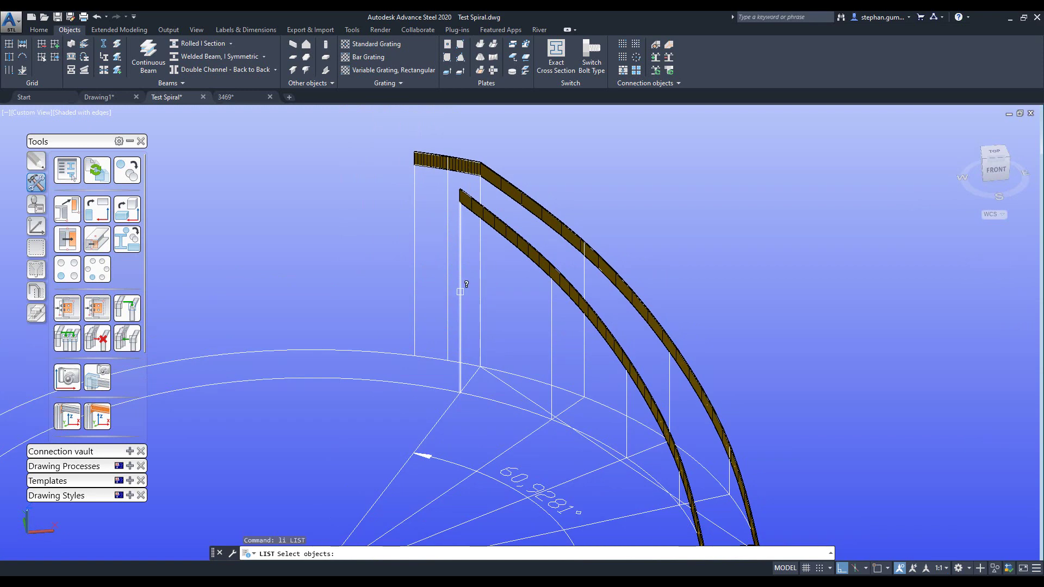
{"action": "left_click", "coordinate": [460, 291]}
{"action": "key", "text": "Return"}
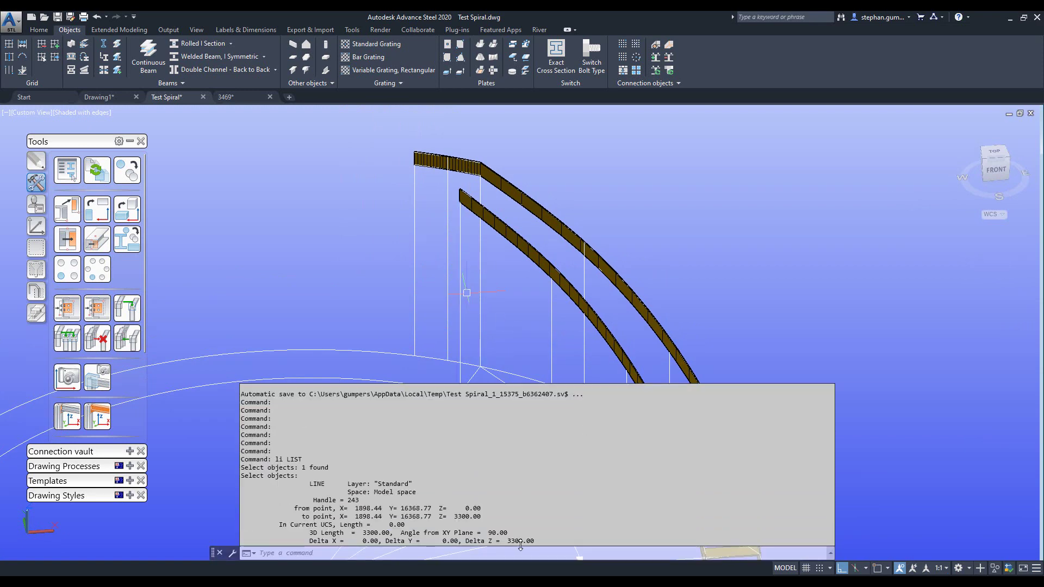
{"action": "key", "text": "F2"}
{"action": "key", "text": "Escape"}
{"action": "key", "text": "Escape"}
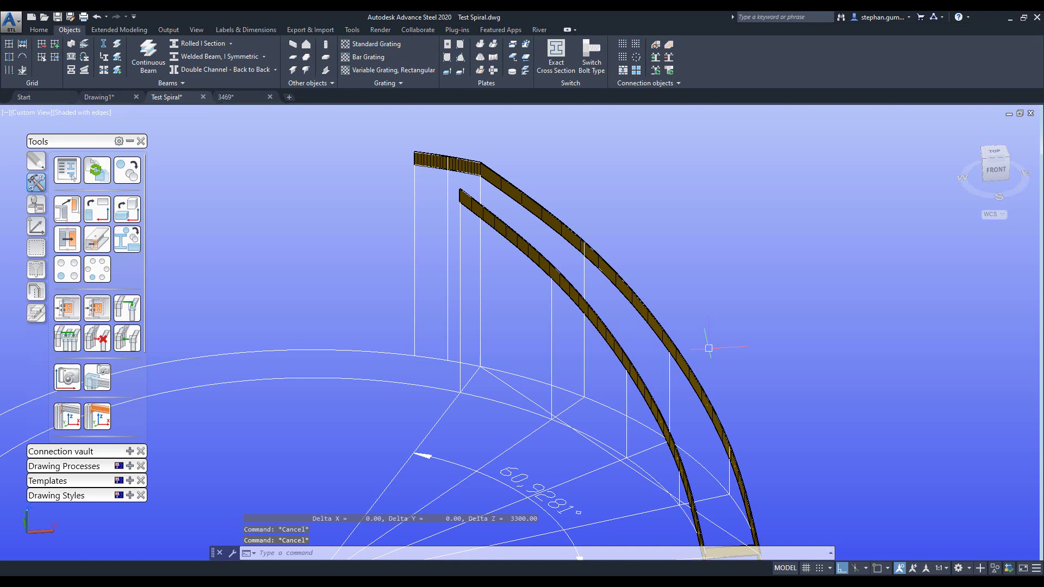
{"action": "middle_click_drag", "start_coordinate": [655, 349], "coordinate": [641, 262]}
{"action": "middle_click_drag", "start_coordinate": [528, 456], "coordinate": [563, 457], "text": "shift"}
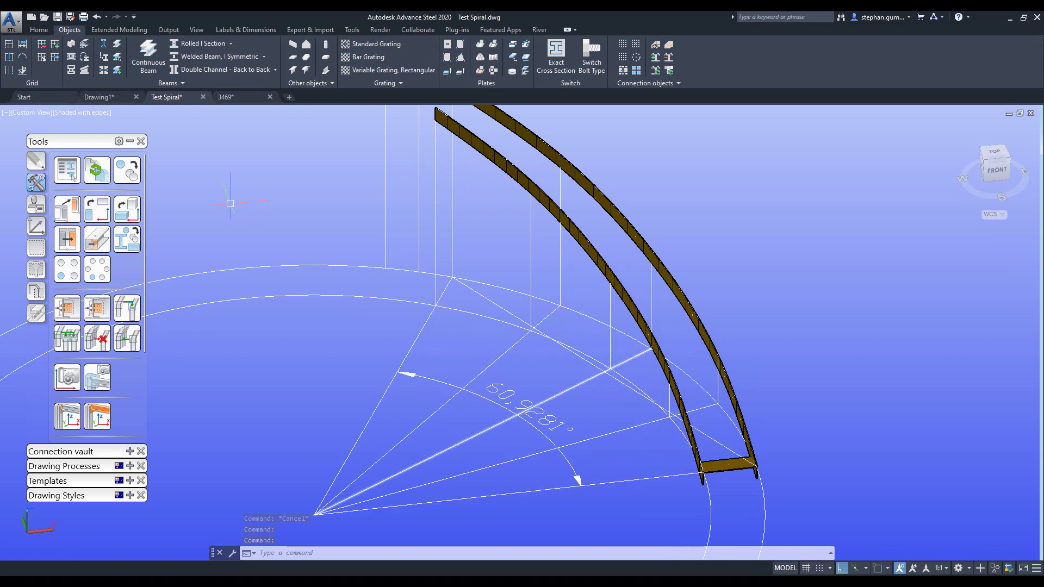
Start an Advanced copy with the end tread plate as the object to transform.
{"action": "left_click", "coordinate": [127, 170]}
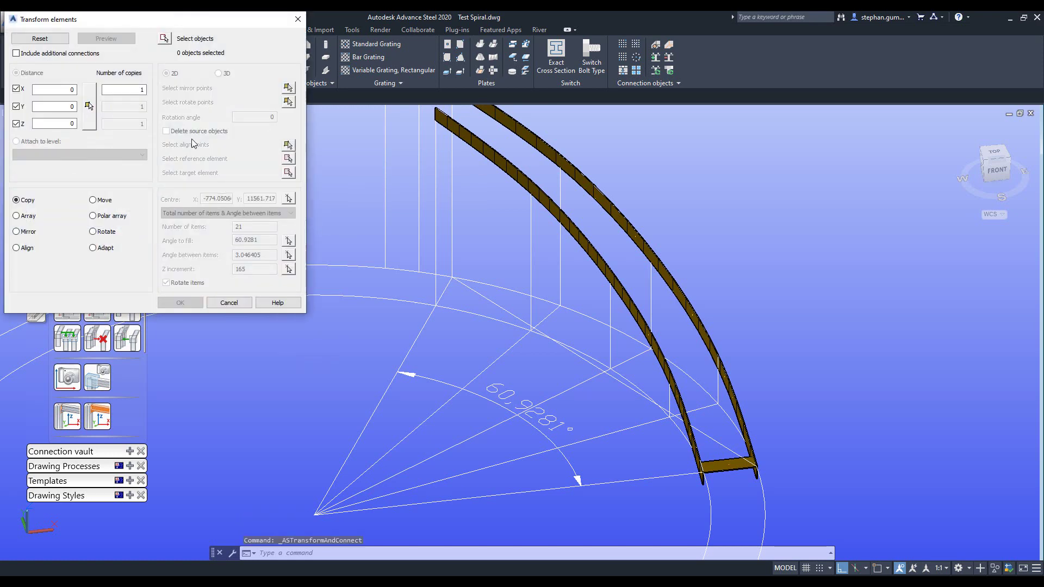
{"action": "left_click", "coordinate": [164, 39]}
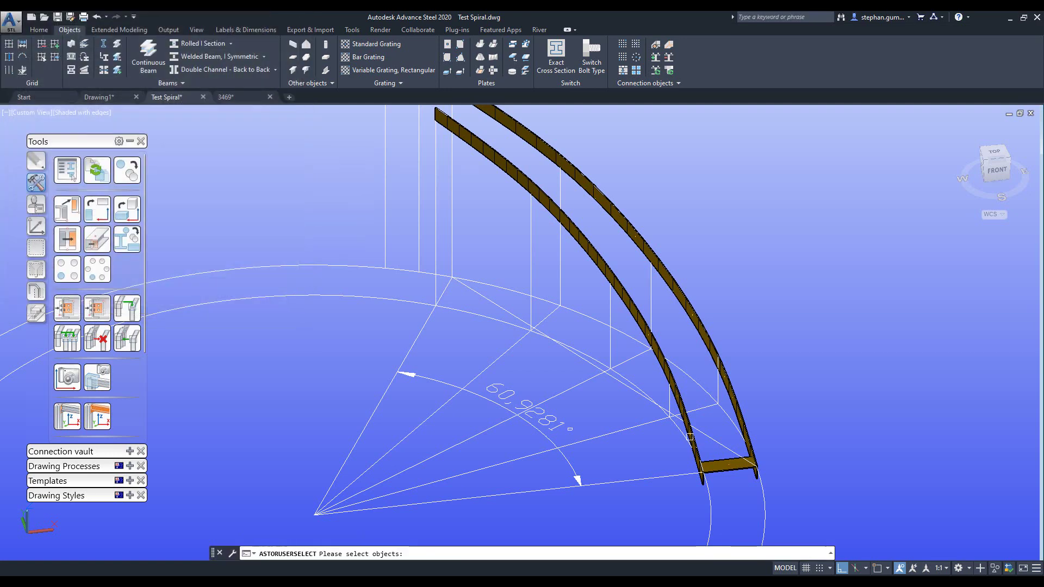
{"action": "left_click", "coordinate": [720, 462]}
{"action": "key", "text": "Return"}
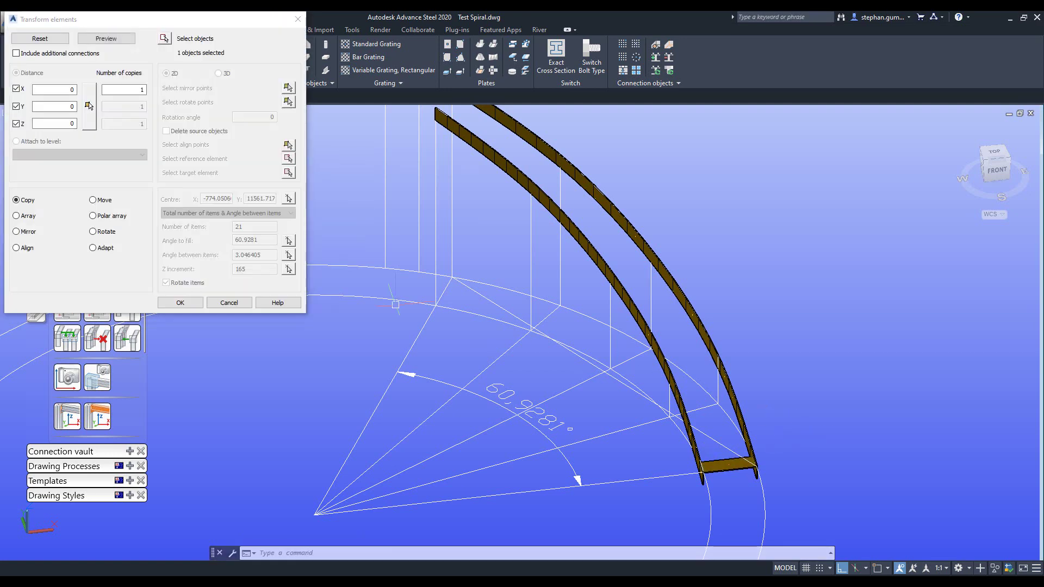
Choose Polar array centred on the spiral's centre endpoint.
{"action": "left_click", "coordinate": [111, 217]}
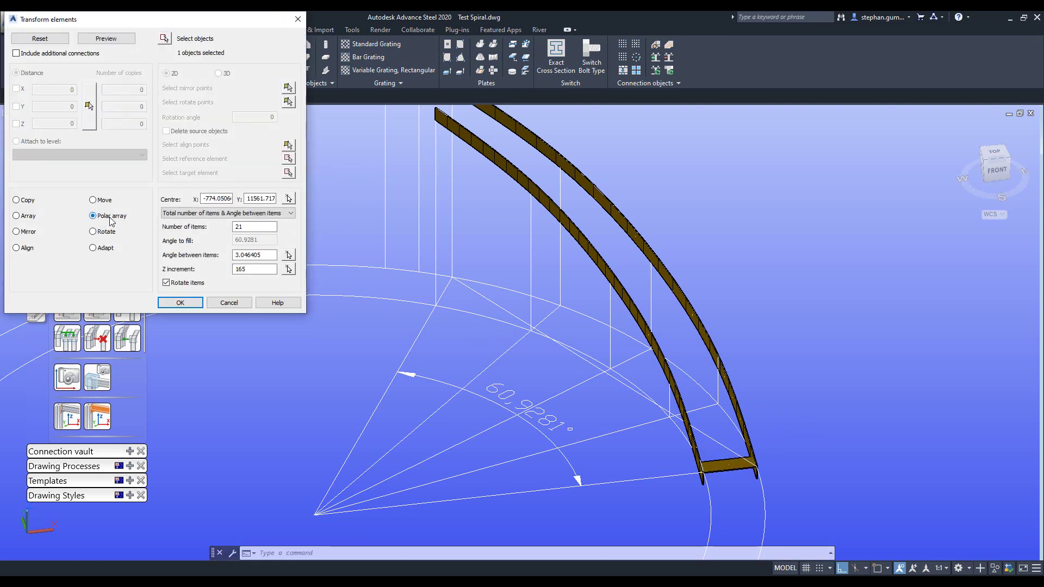
{"action": "left_click", "coordinate": [289, 199]}
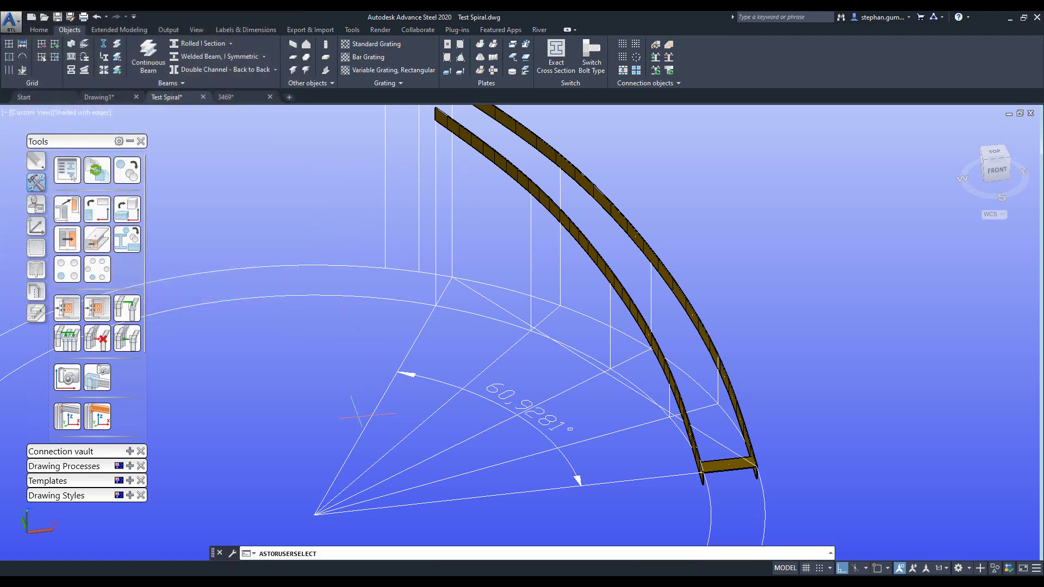
{"action": "right_click", "coordinate": [332, 517], "text": "shift"}
{"action": "left_click", "coordinate": [375, 270]}
{"action": "left_click", "coordinate": [314, 515]}
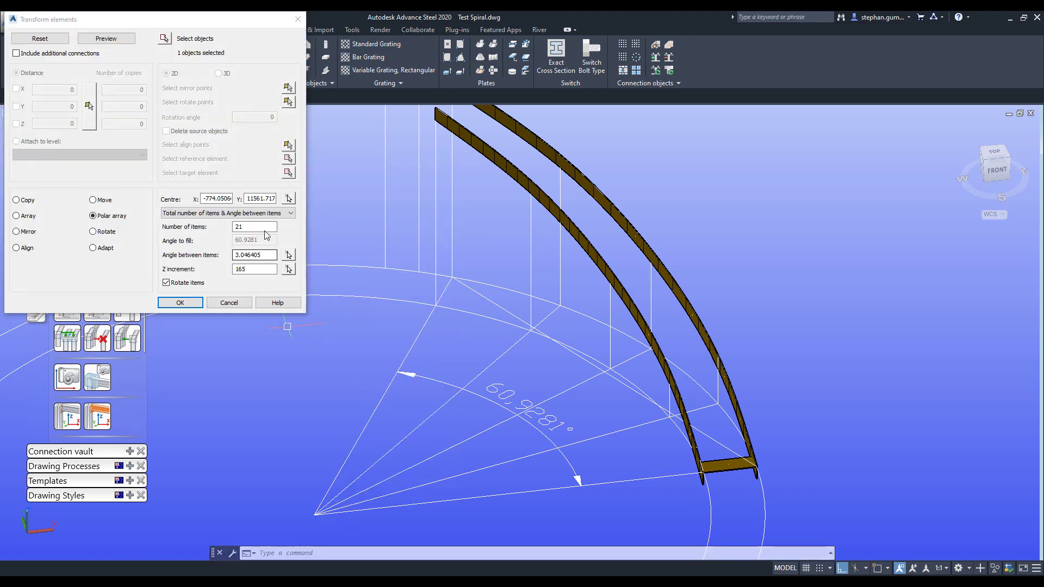
{"action": "left_click", "coordinate": [253, 213]}
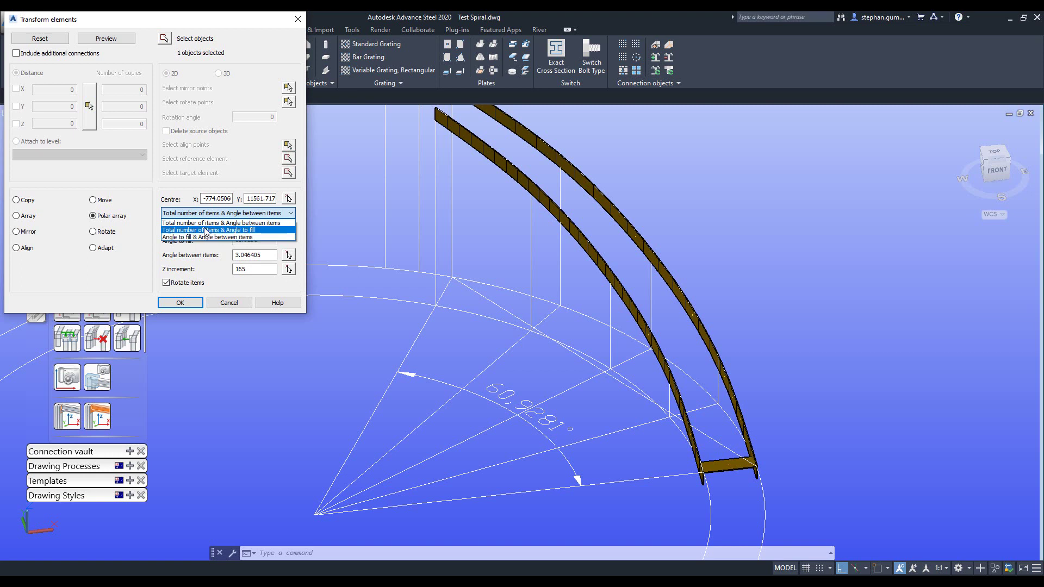
Preview a polar array of 21 tread plates, 3.046405° apart with 165 Z increment.
{"action": "left_click", "coordinate": [207, 223]}
{"action": "left_click", "coordinate": [257, 226]}
{"action": "type", "text": "21"}
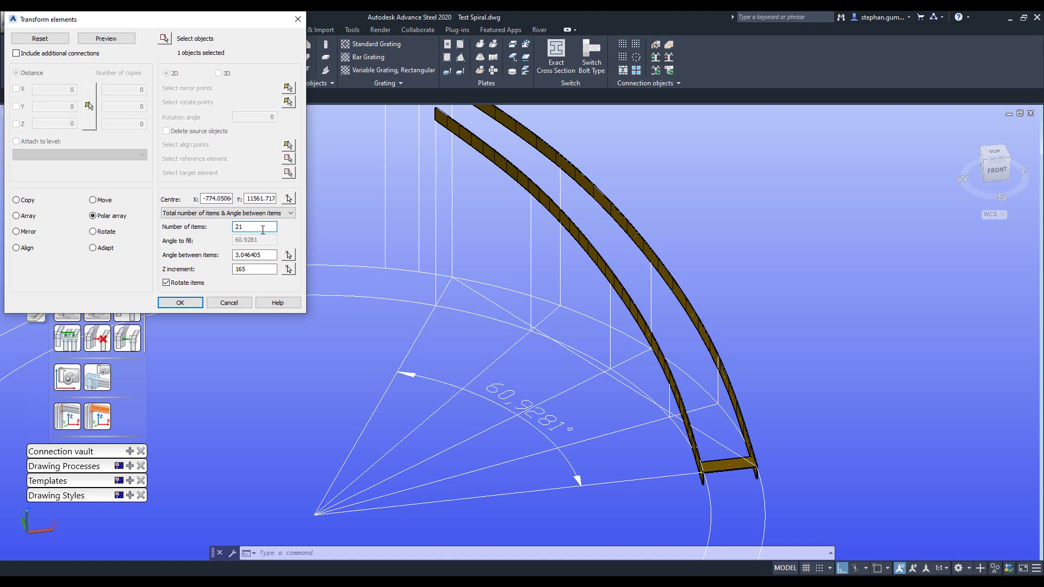
{"action": "left_click", "coordinate": [270, 256]}
{"action": "left_click", "coordinate": [259, 271]}
{"action": "left_click", "coordinate": [52, 59]}
{"action": "left_click", "coordinate": [193, 291]}
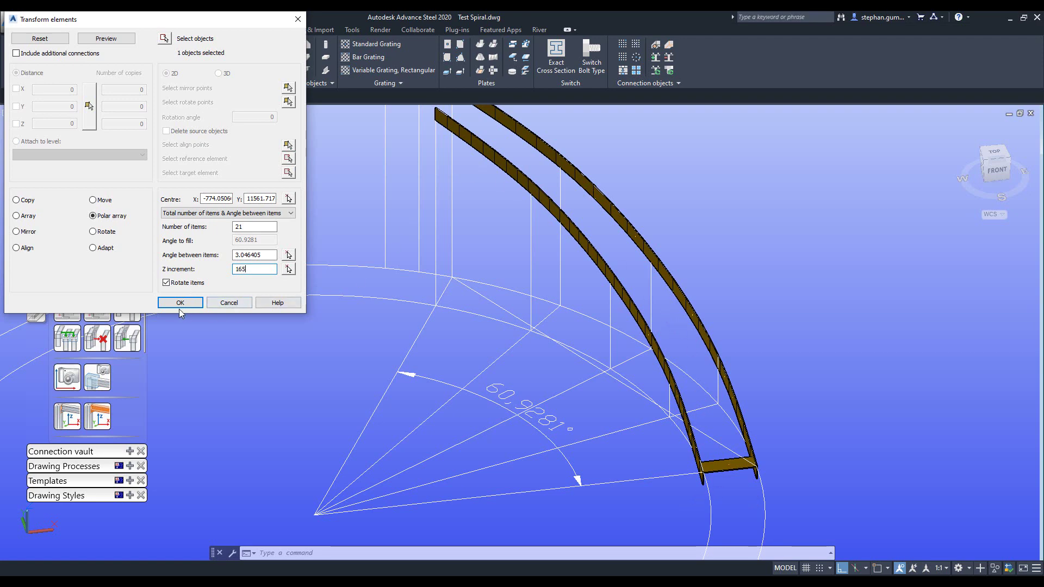
{"action": "left_click", "coordinate": [107, 39]}
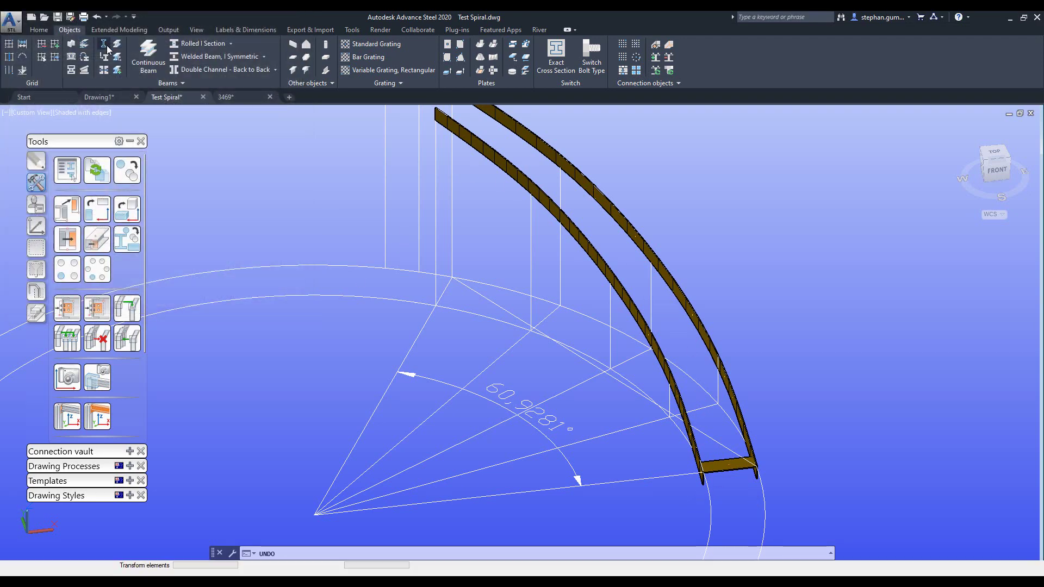
Change the array's Number of items to 20 and commit the polar array of treads.
{"action": "middle_click_drag", "start_coordinate": [631, 369], "coordinate": [605, 315], "text": "shift"}
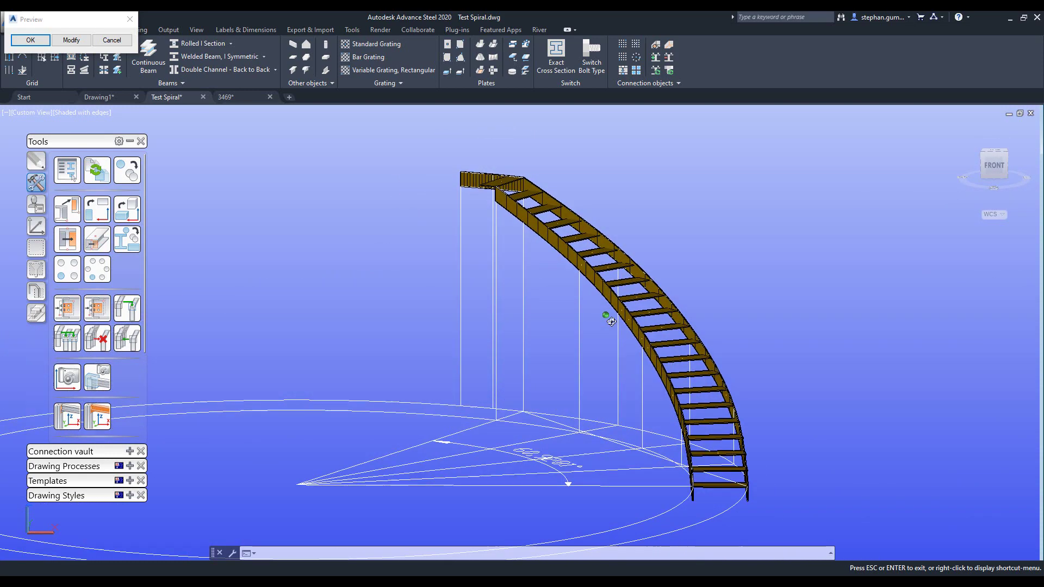
{"action": "left_click", "coordinate": [74, 43]}
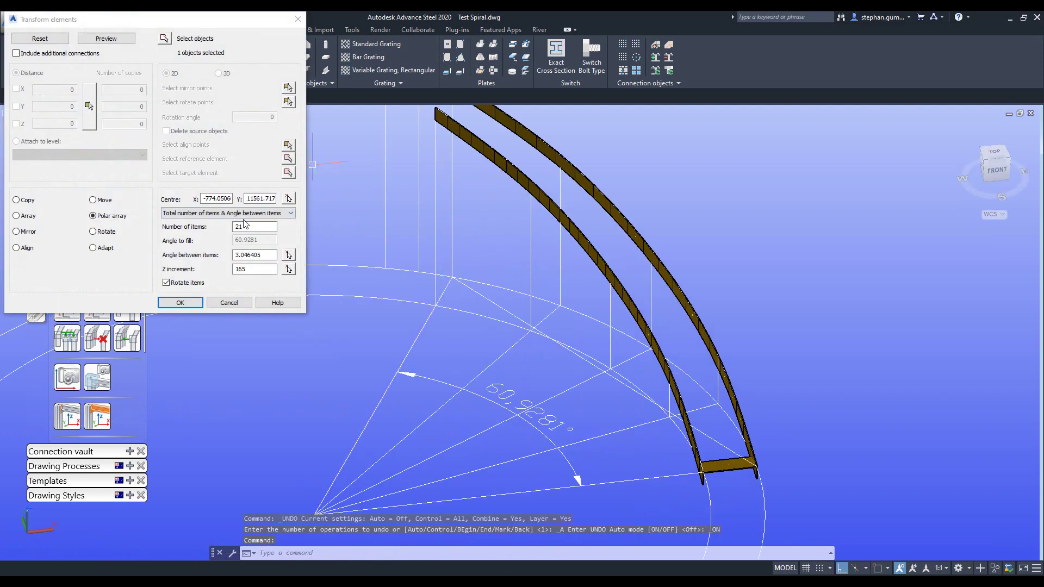
{"action": "left_click", "coordinate": [250, 224]}
{"action": "key", "text": "BackSpace"}
{"action": "type", "text": "0"}
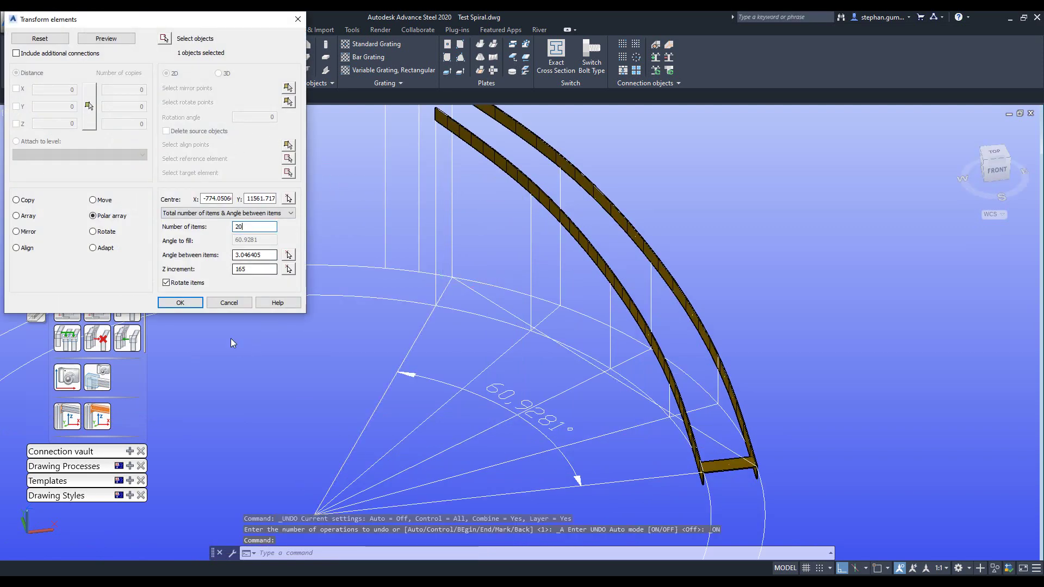
{"action": "left_click", "coordinate": [180, 303]}
{"action": "middle_click_drag", "start_coordinate": [539, 326], "coordinate": [298, 346], "text": "shift"}
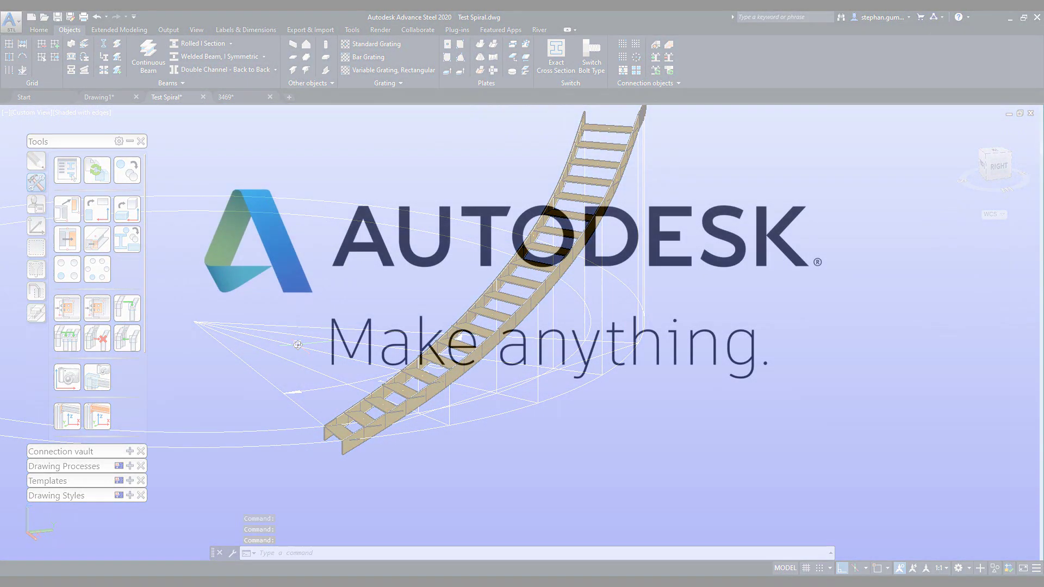